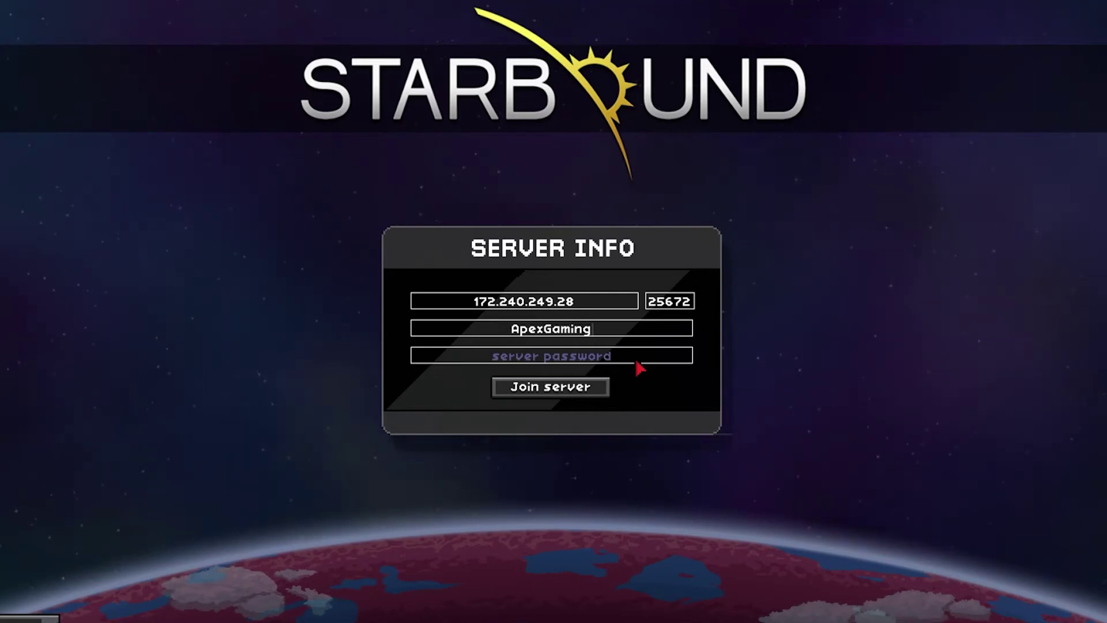
Enter the server user's account name and password in Starbound's Server Info dialog
type("apex")
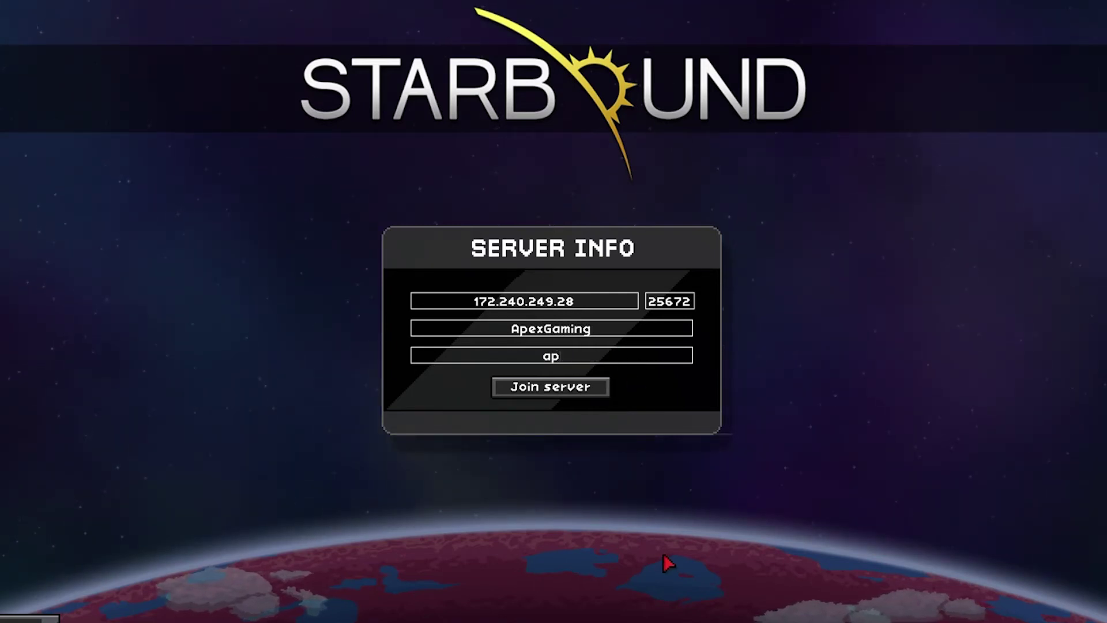
type("pass")
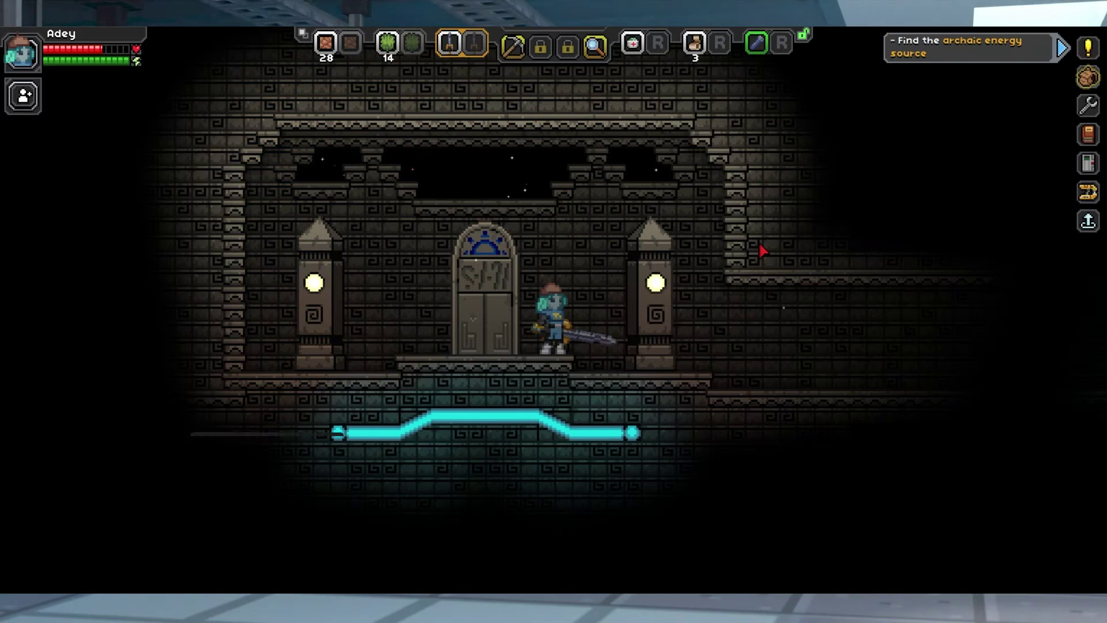
Walk the character right through the station, back left down the slope, then down the stairs to the lower corridor
key("d")
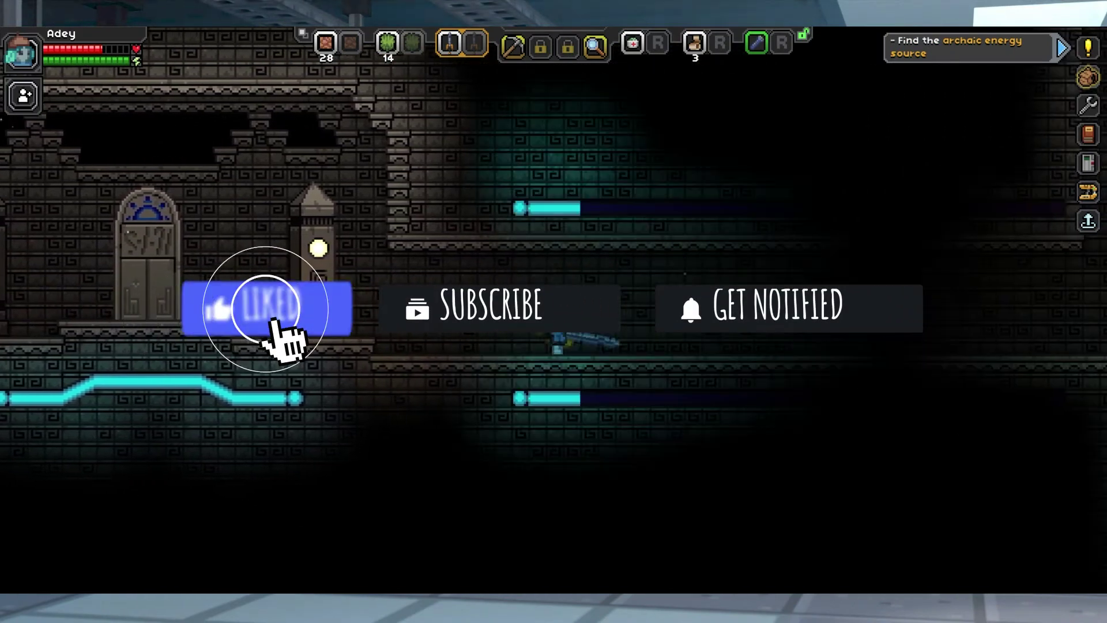
key("d")
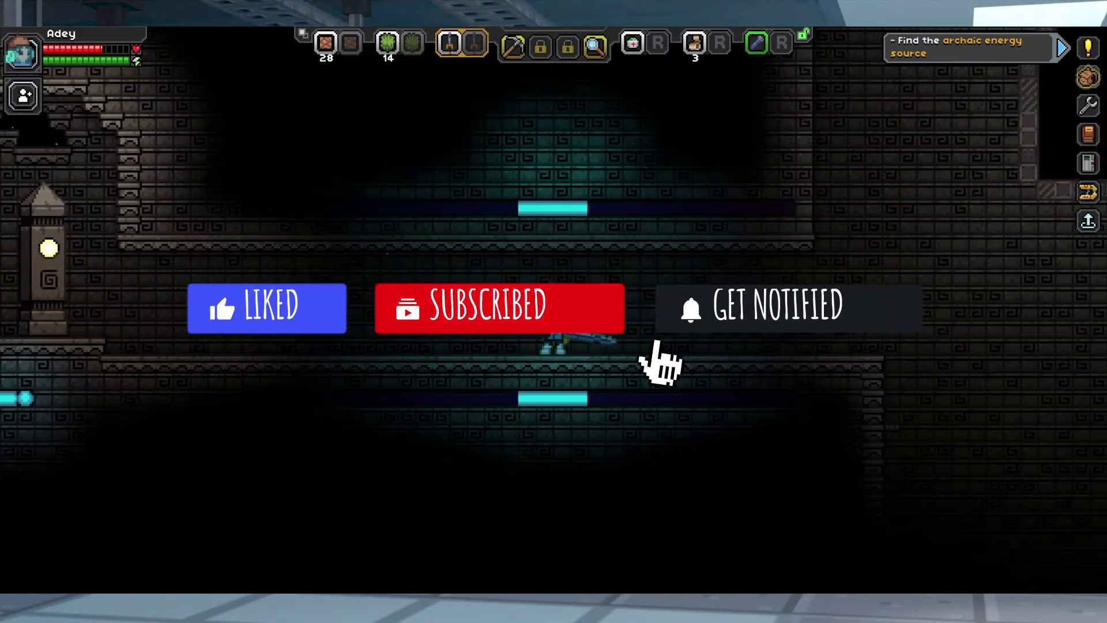
key("d")
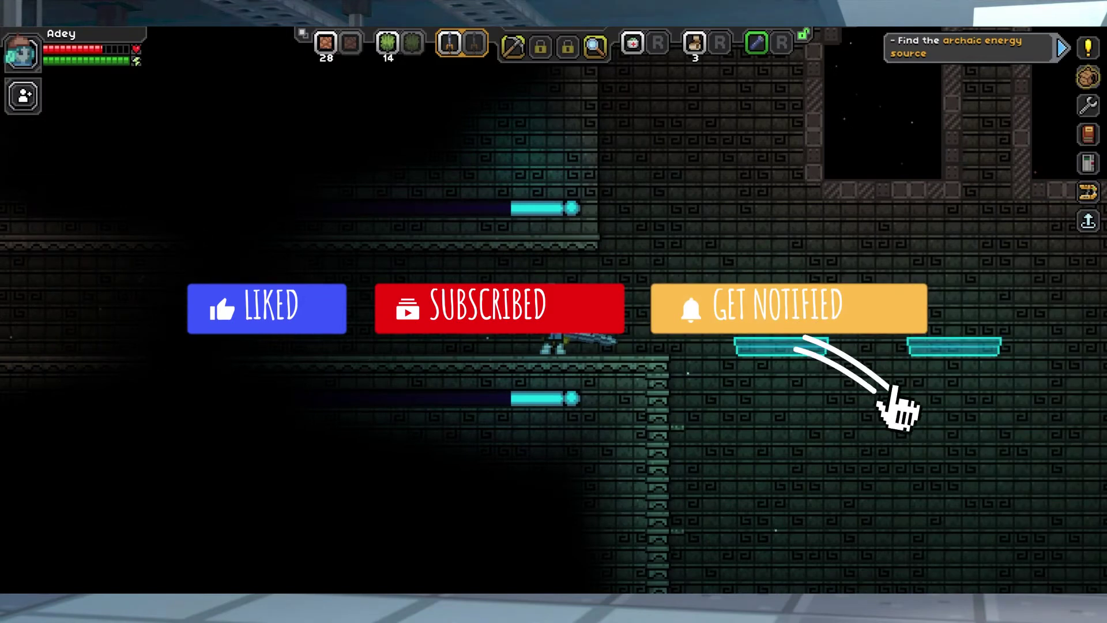
key("d")
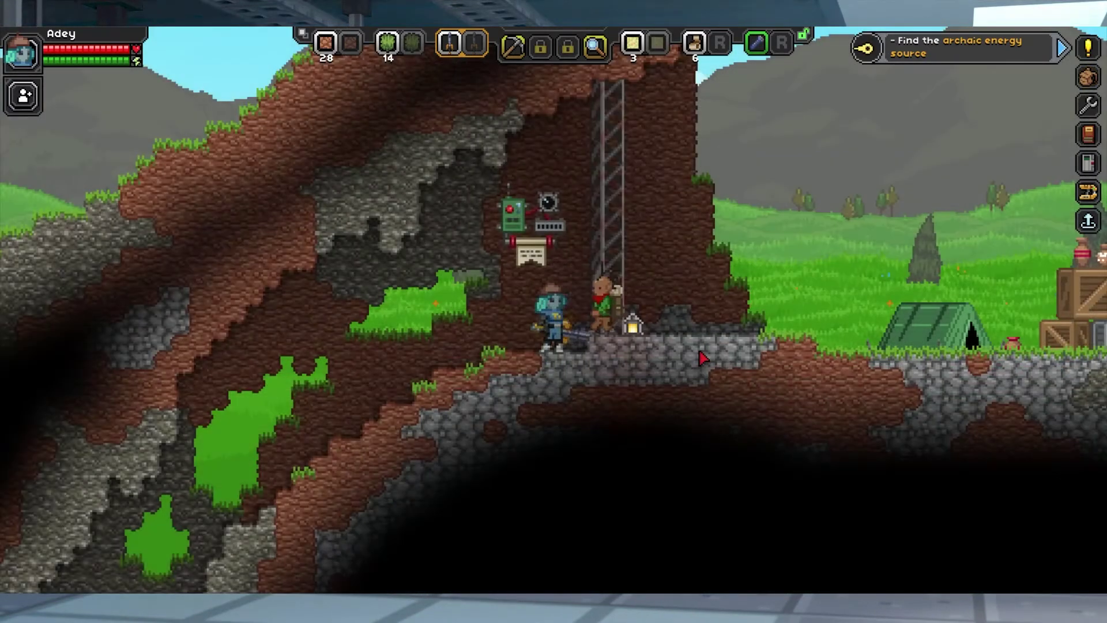
key("d")
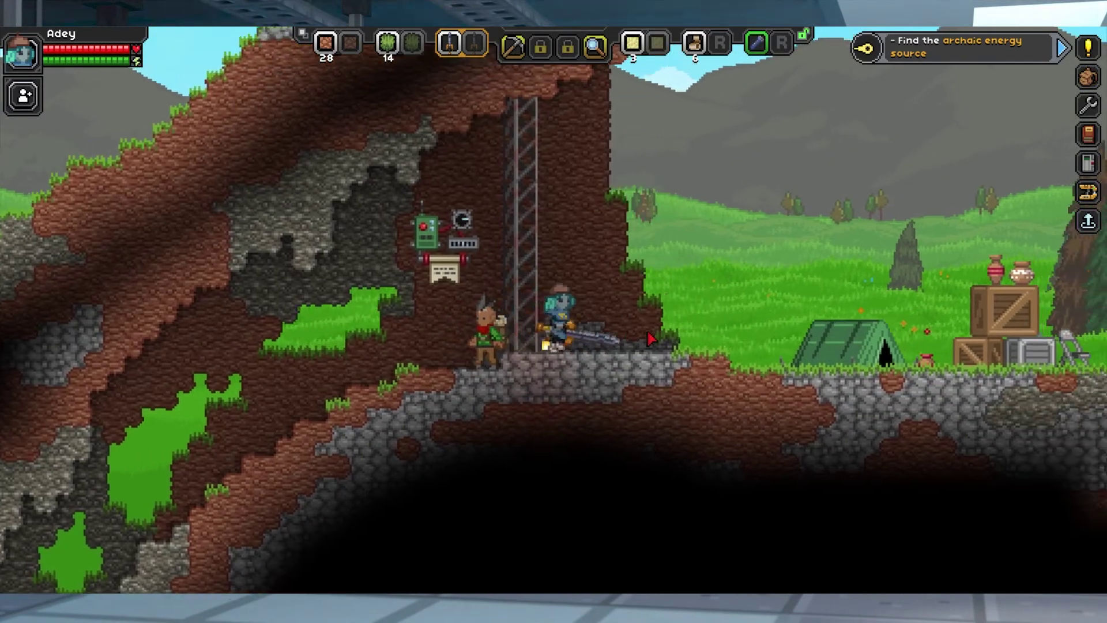
key("a")
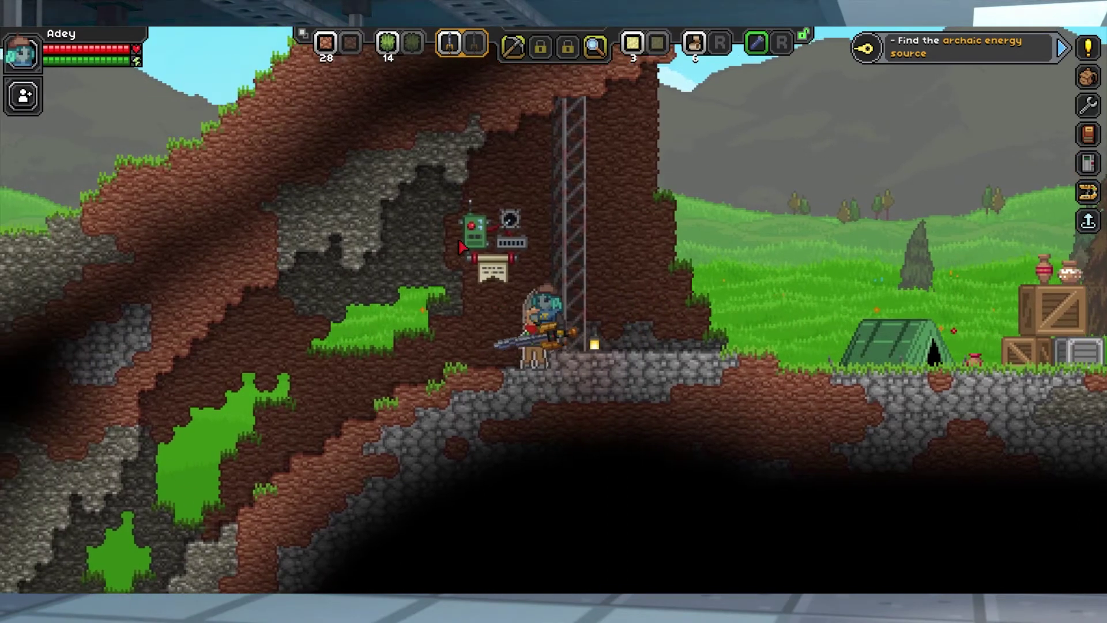
key("a")
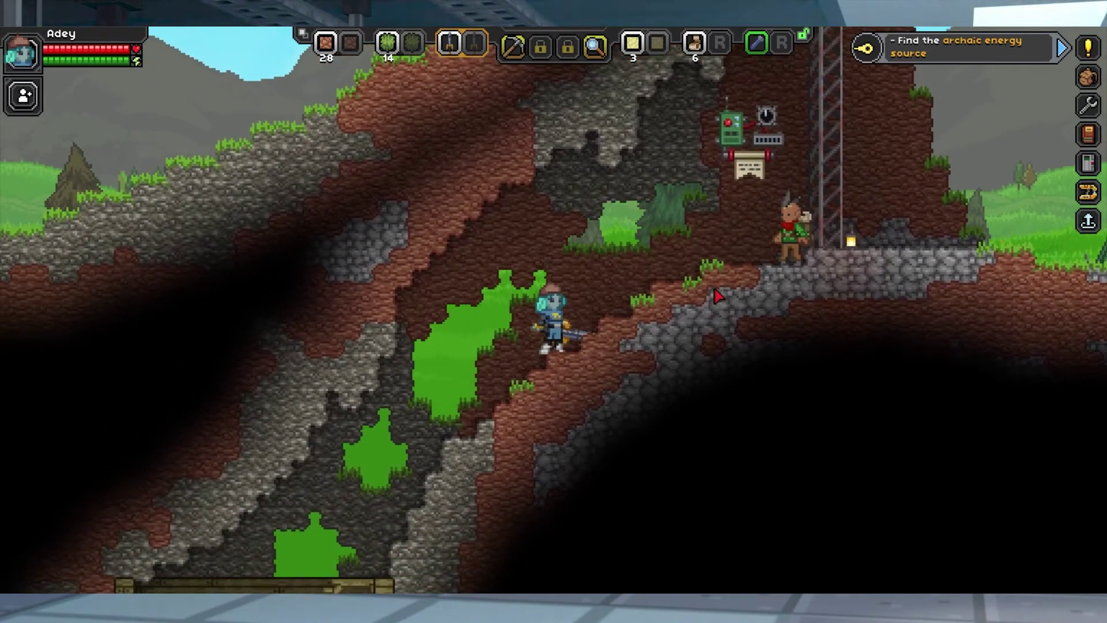
key("d")
key("d")
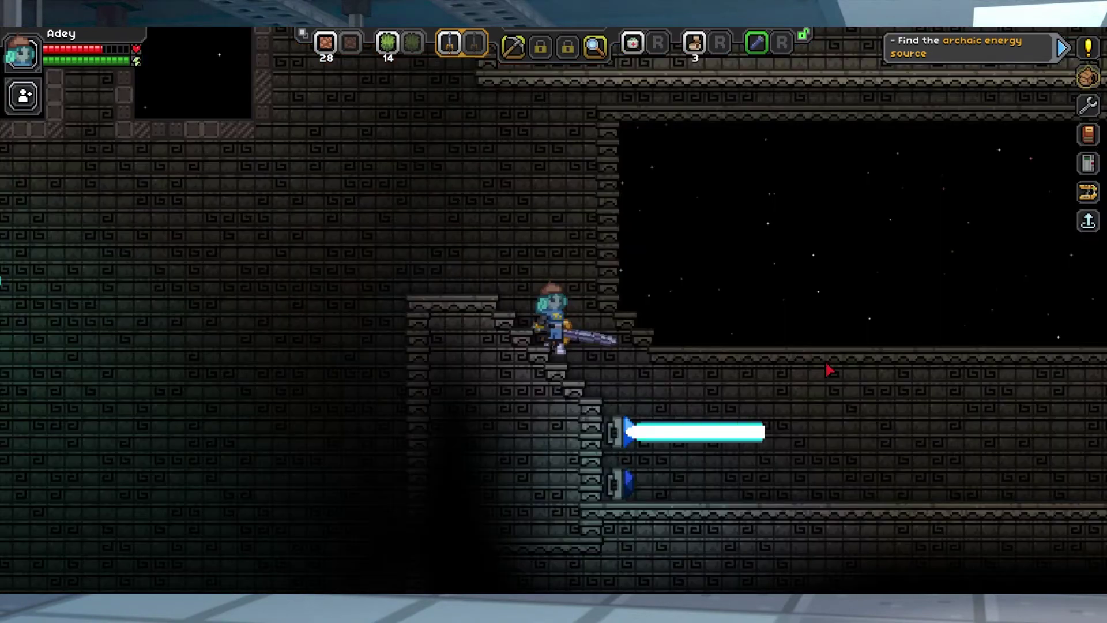
key("d")
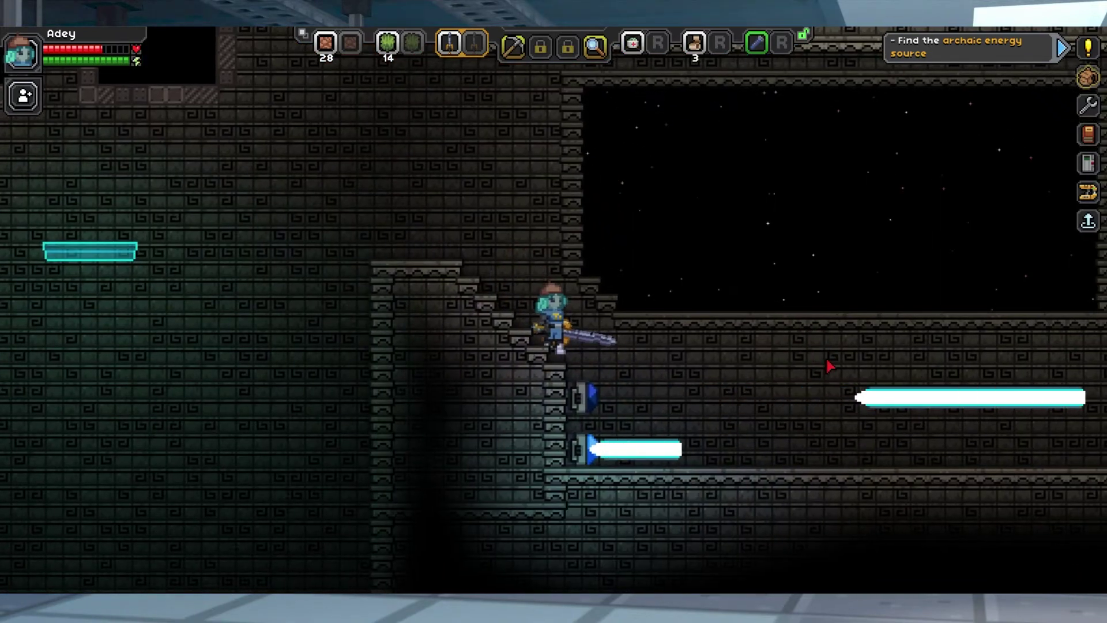
key("d")
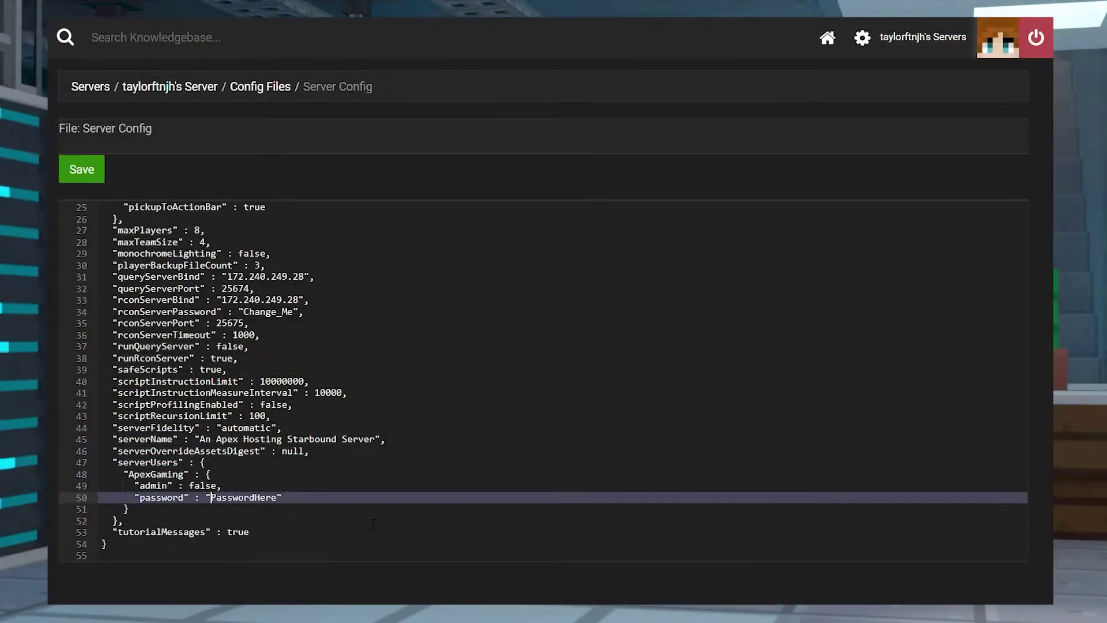
Replace the PasswordHere placeholder on line 50 with the account password
key("Delete")
key("Delete")
key("Delete")
key("Delete")
key("Delete")
key("Delete")
key("Delete")
key("Delete")
key("Delete")
key("Delete")
key("Delete")
key("Delete")
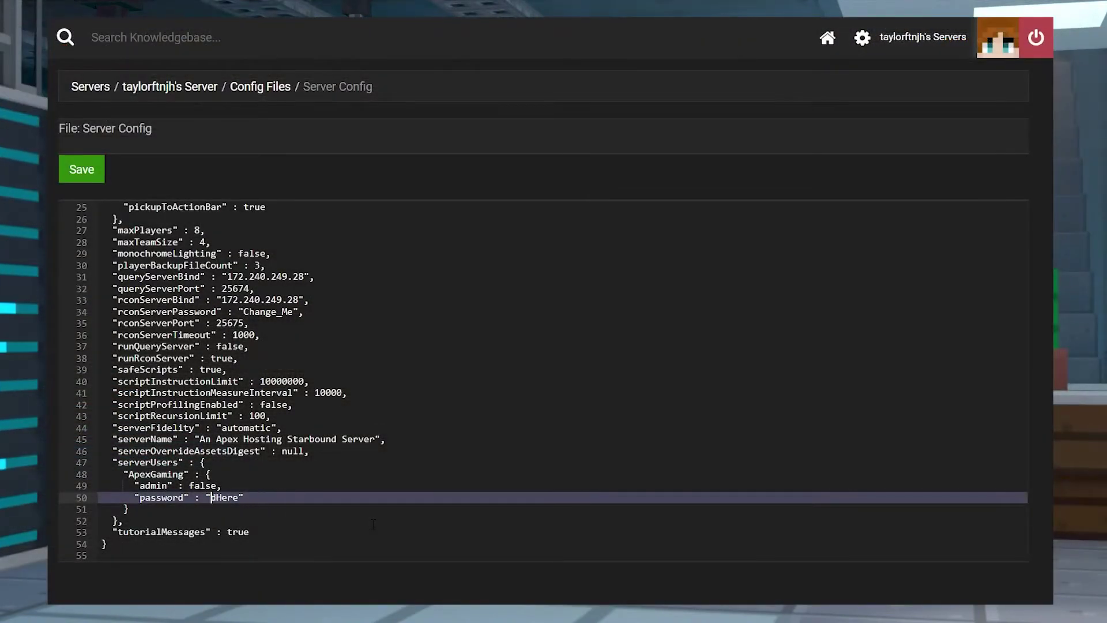
type("apexpass")
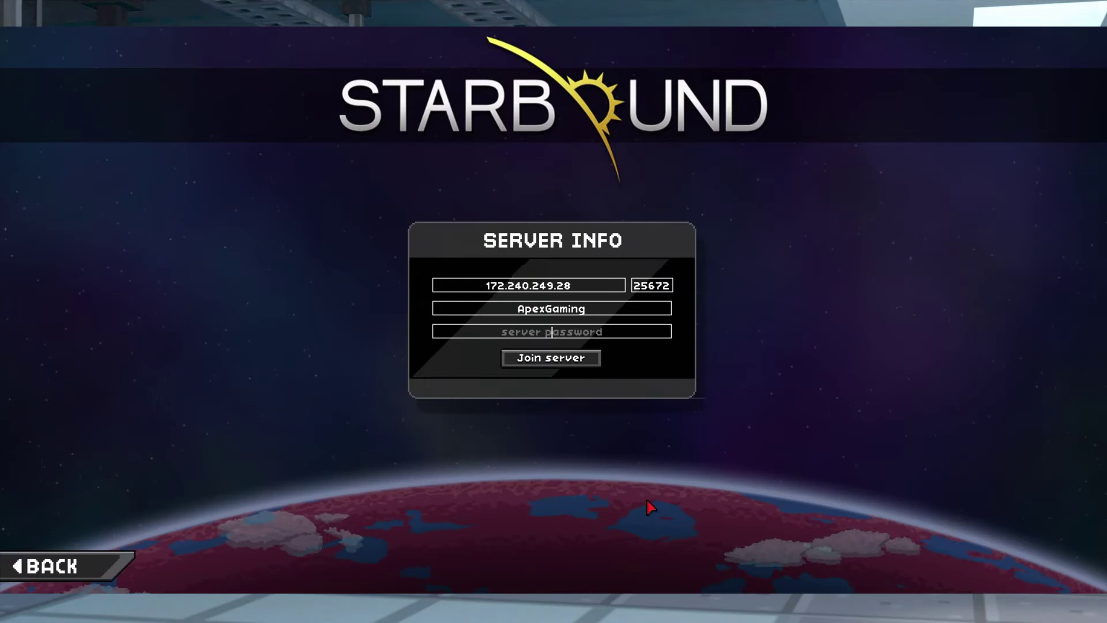
Enter the account password, join the server at 172.240.249.28, and walk to the ship's console
type("apexpass")
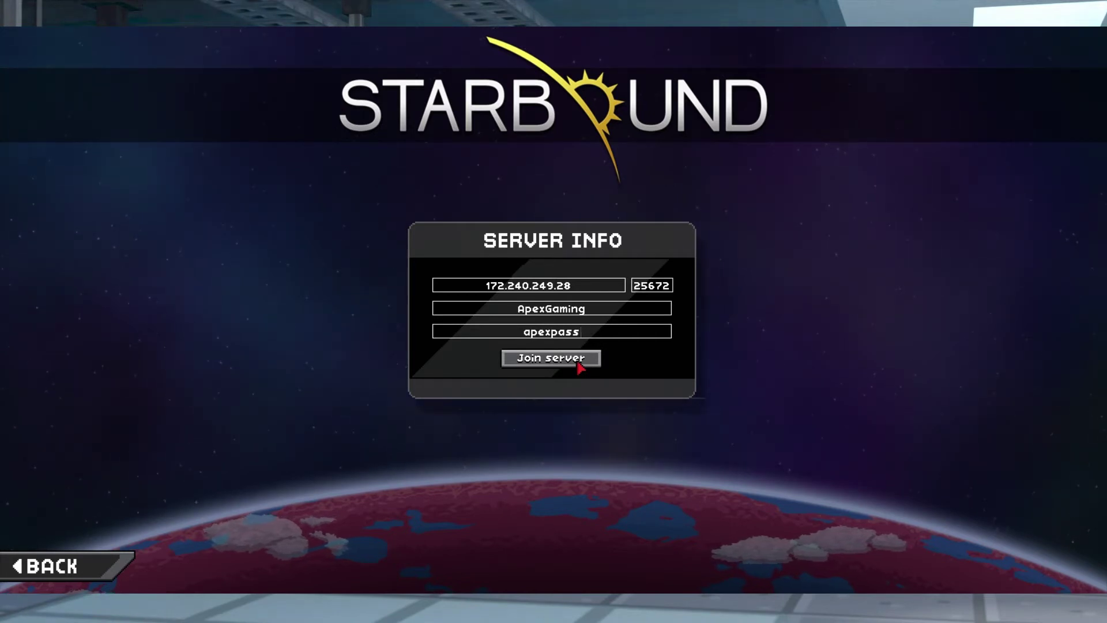
left_click(580, 368)
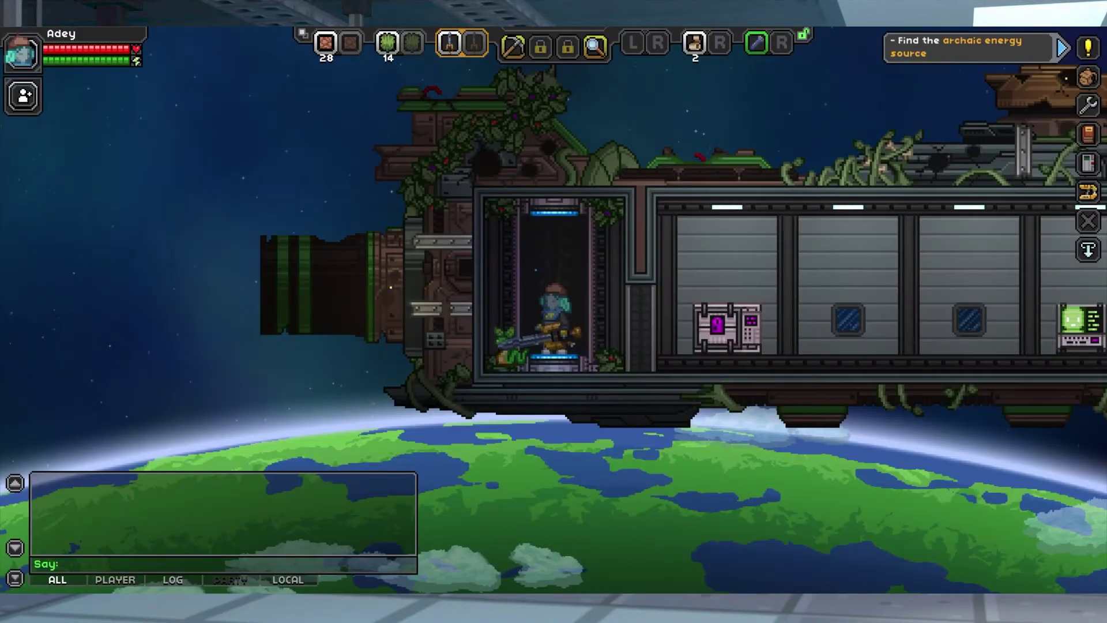
key("d")
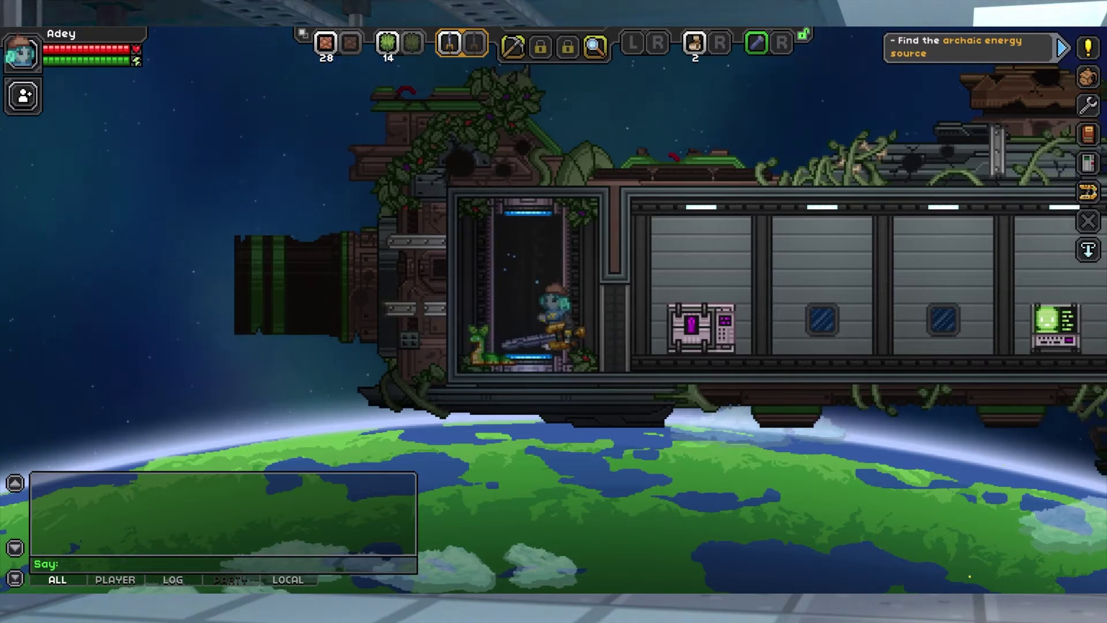
key("d")
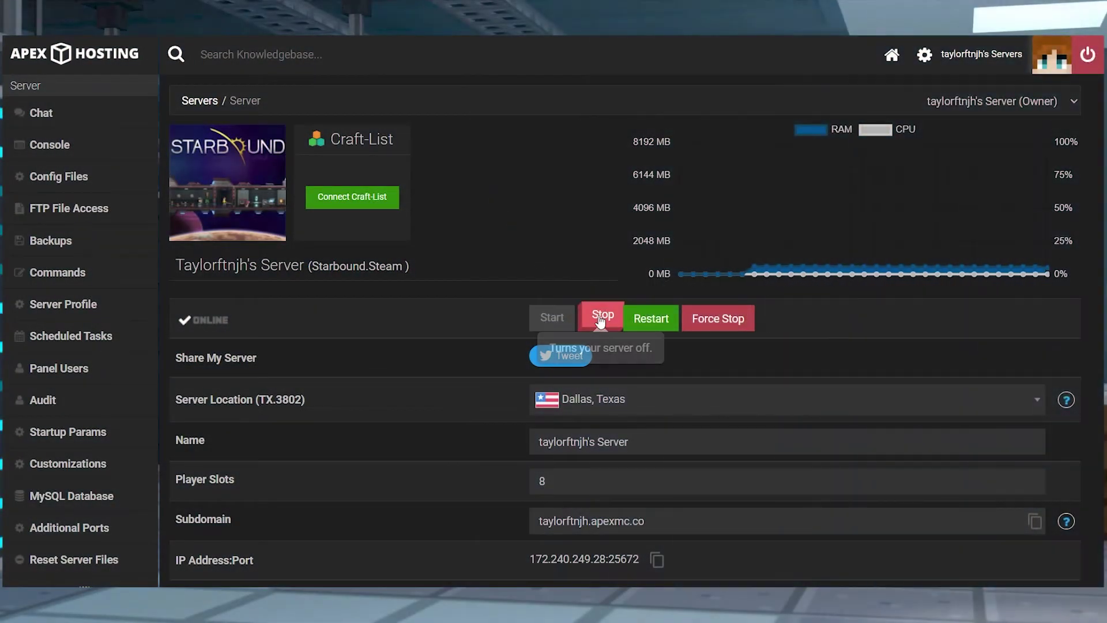
Stop the server and open Server Config from the Config Files list
left_click(601, 321)
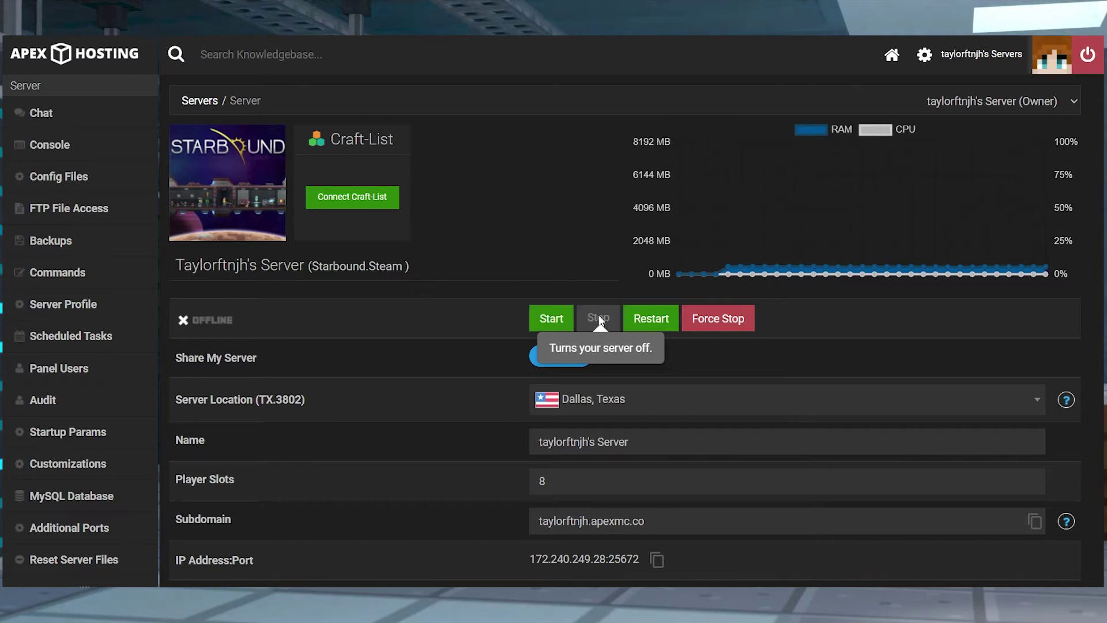
left_click(148, 182)
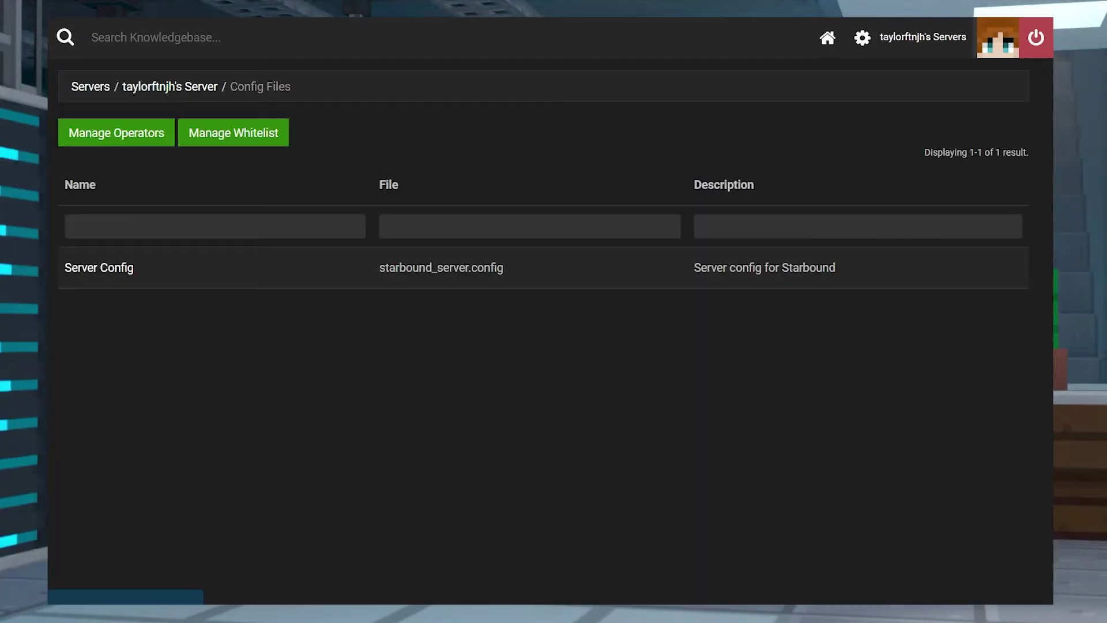
left_click(102, 268)
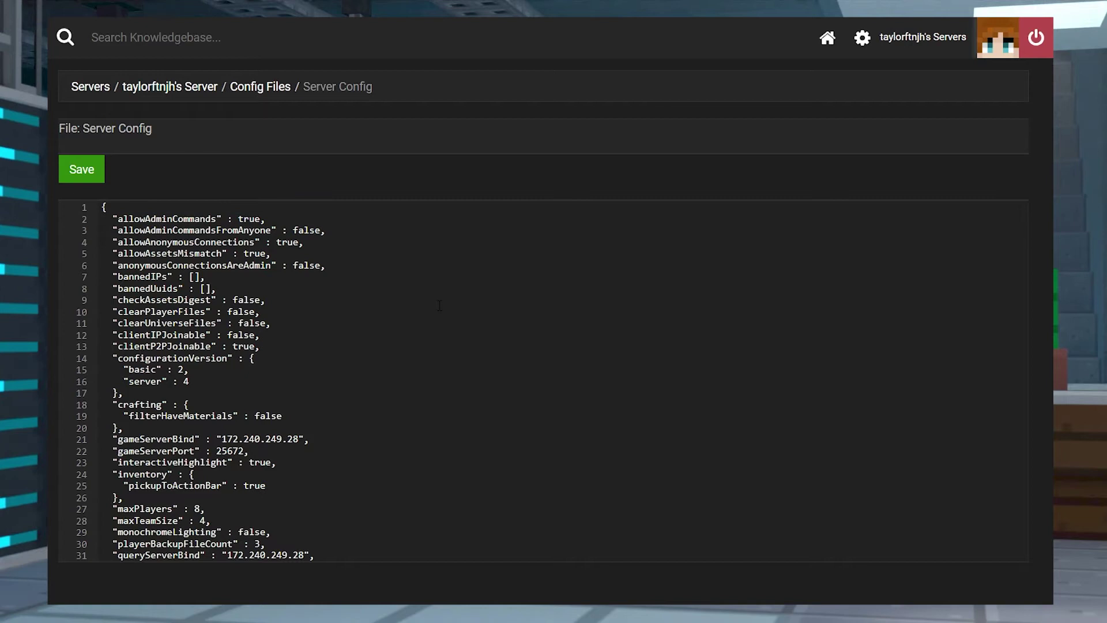
Replace UsernameHere on line 48 with the account name and PasswordHere on line 50 with the password
key("Down")
key("Down")
key("Down")
key("Down")
key("Down")
key("Down")
key("Down")
key("Down")
key("Down")
key("Down")
key("Down")
key("Down")
key("Down")
key("Down")
key("Down")
key("Down")
key("Down")
key("Down")
key("Down")
key("Down")
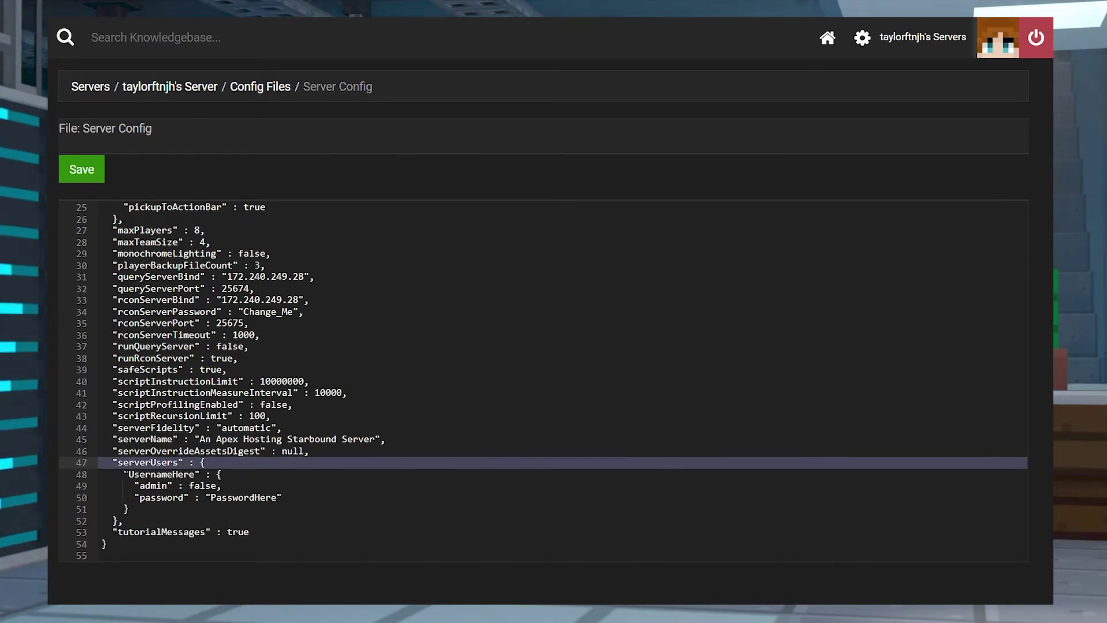
left_click(128, 474)
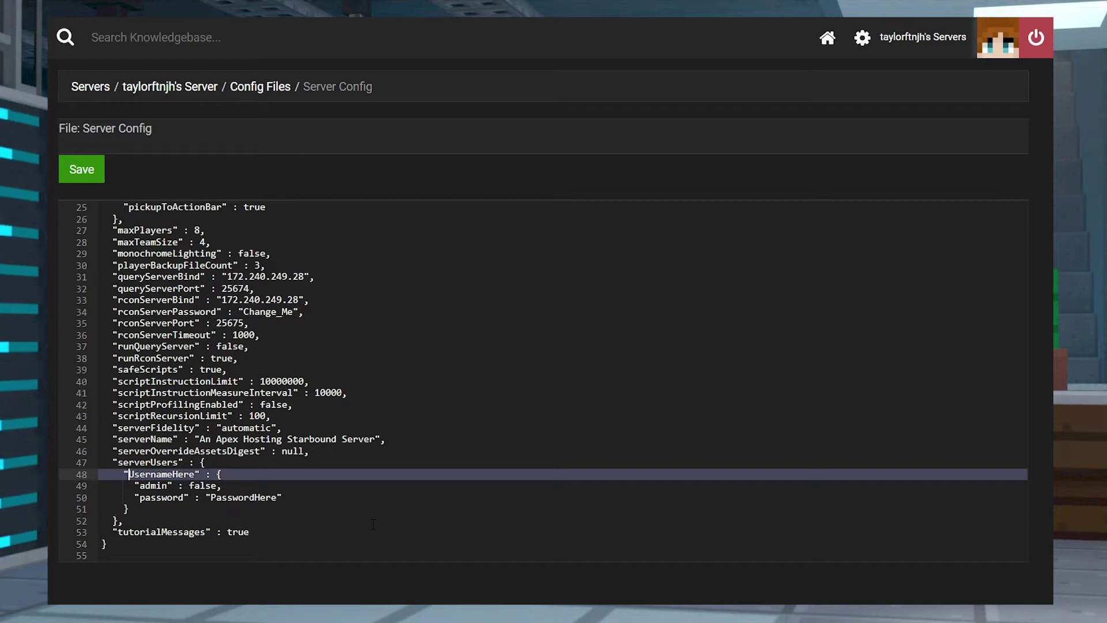
key("Delete")
key("Delete")
key("Delete")
key("Delete")
key("Delete")
key("Delete")
key("Delete")
key("Delete")
key("Delete")
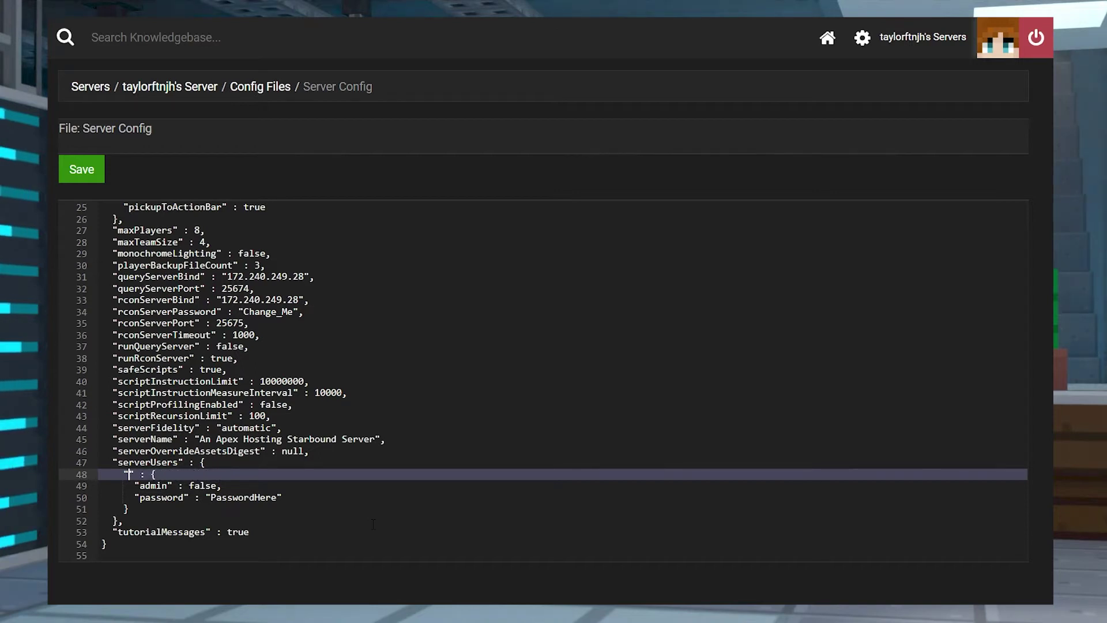
type("Apex")
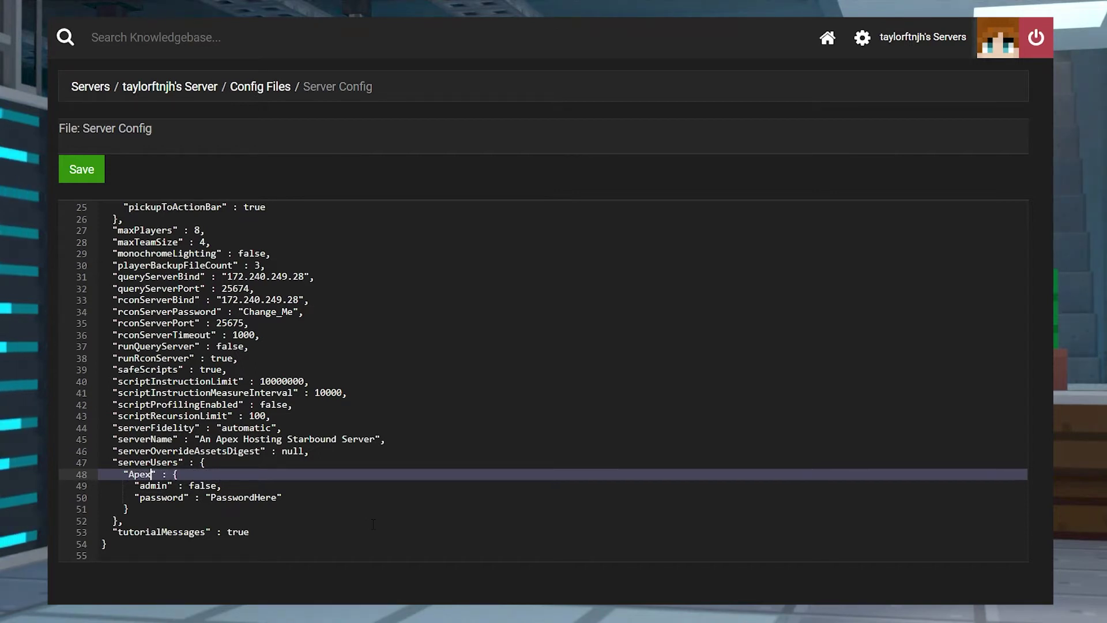
type("Gaming")
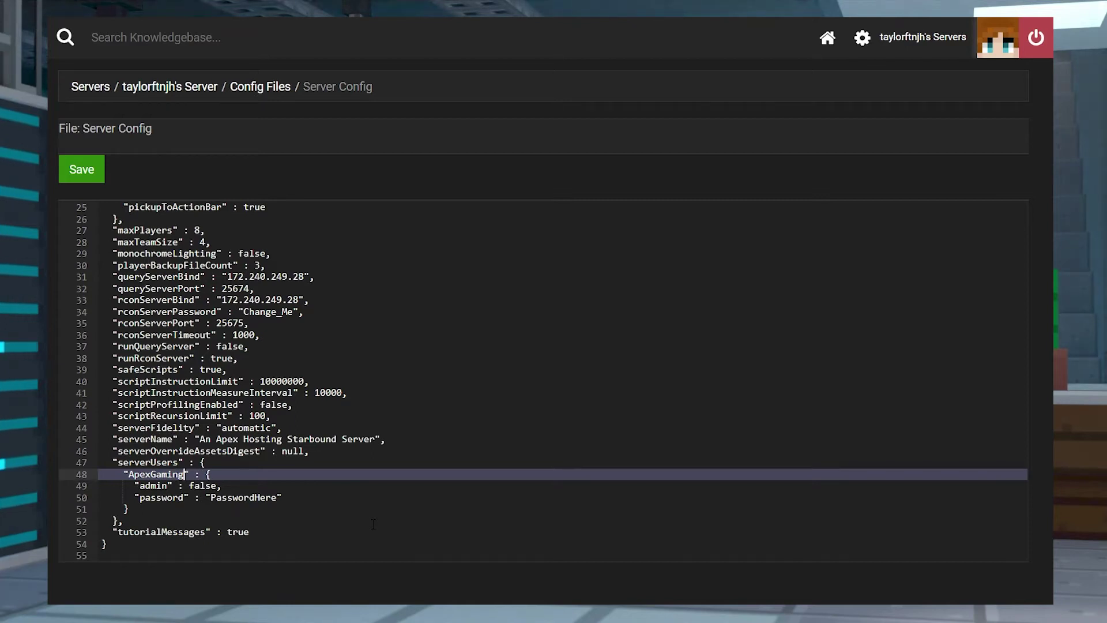
key("Down")
key("Down")
key("Right")
key("Right")
key("Right")
key("Right")
key("Right")
key("Delete")
key("Delete")
key("Delete")
key("Delete")
key("Delete")
key("Delete")
key("Delete")
key("Delete")
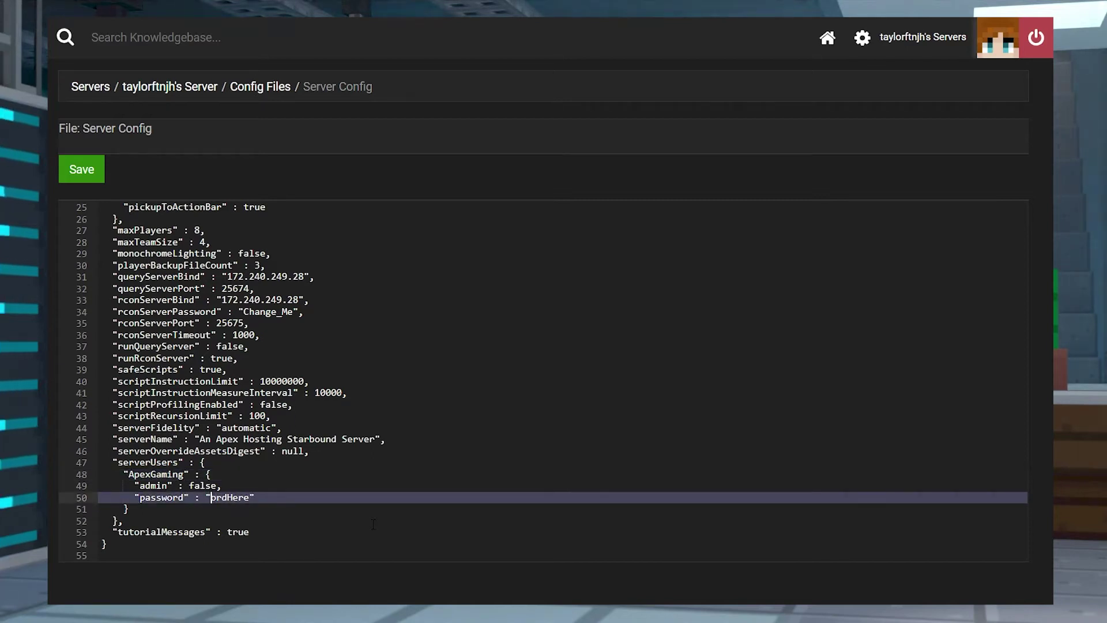
key("Delete")
type("a")
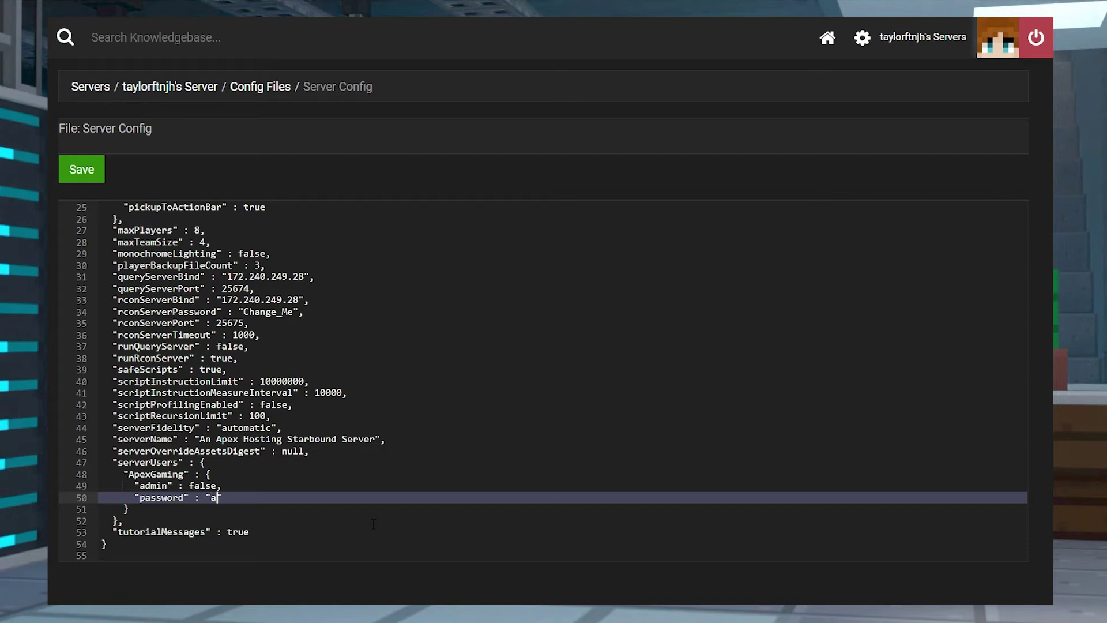
type("pexpass")
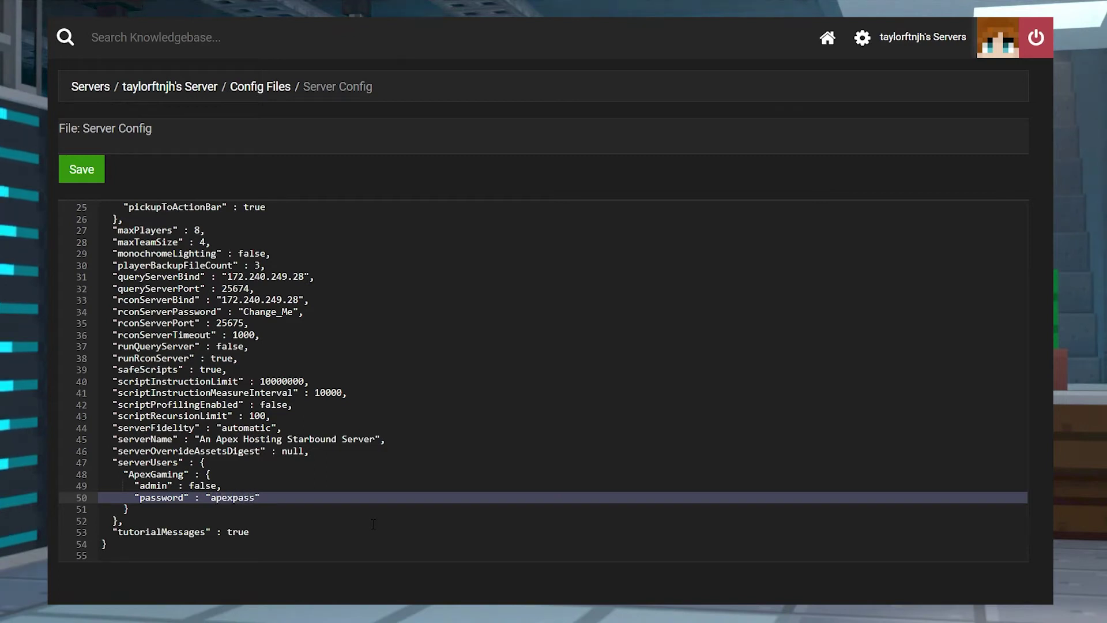
Set admin to true on line 49, save the config, and restart the server
key("Up")
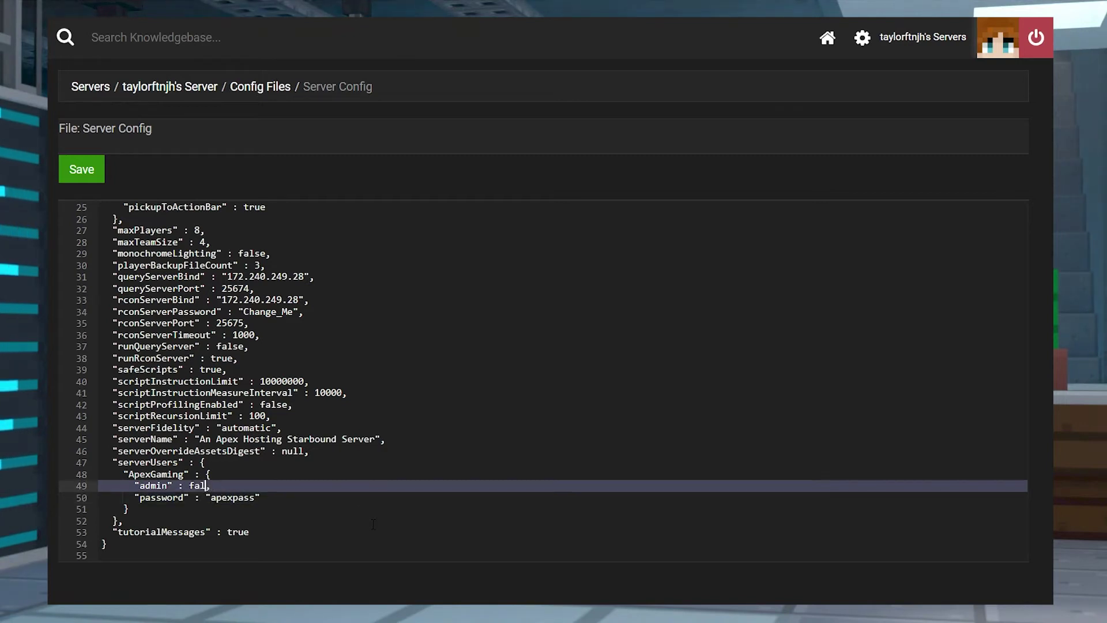
key("BackSpace")
type("true")
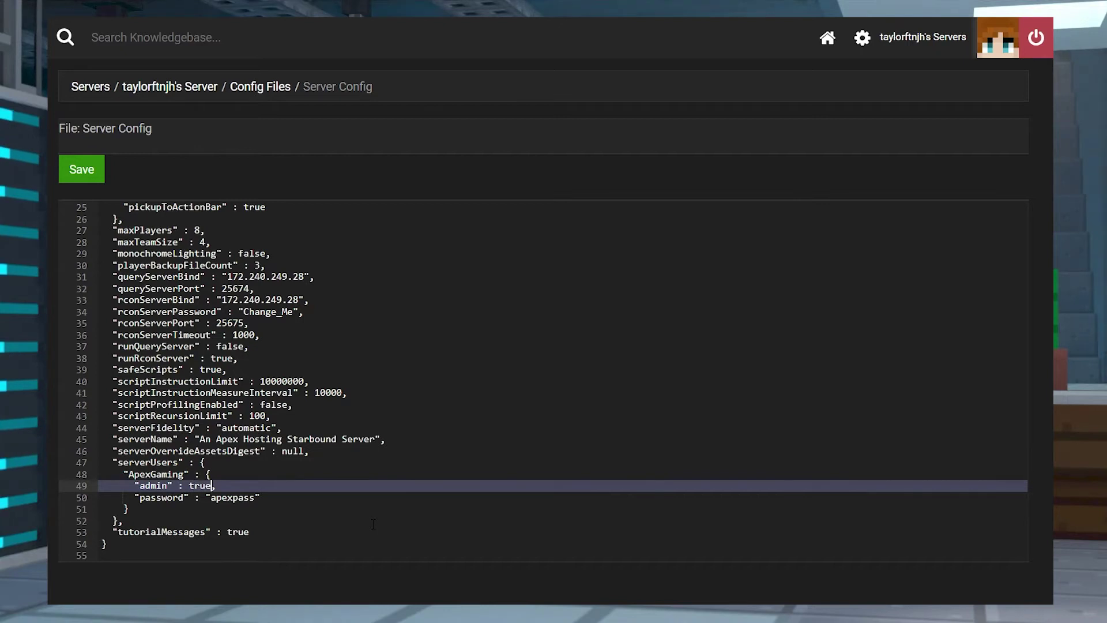
left_click(85, 173)
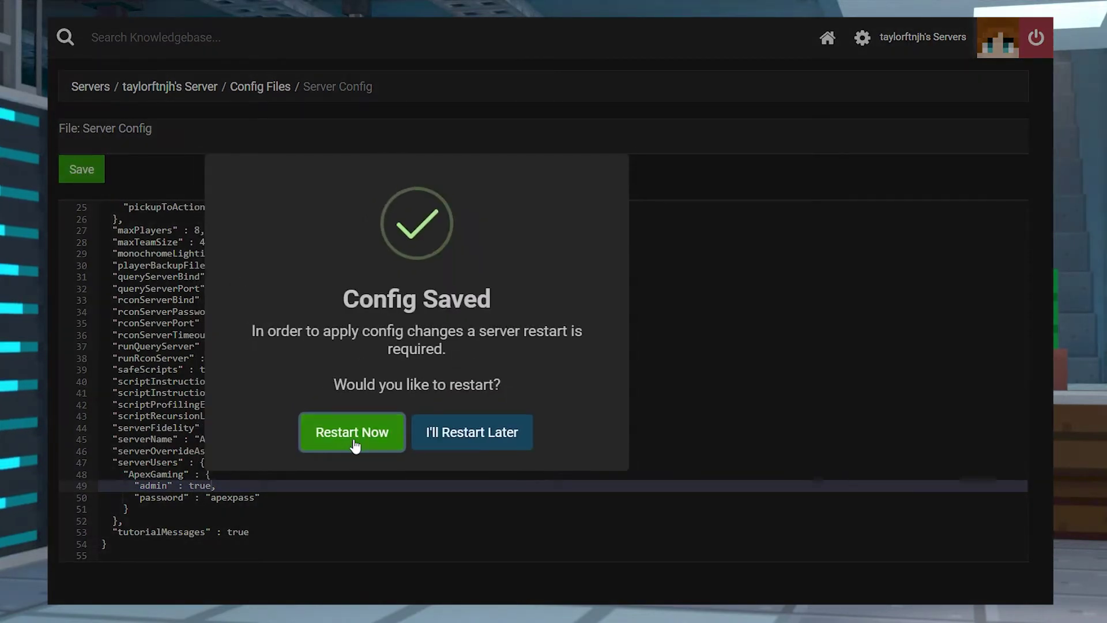
left_click(354, 440)
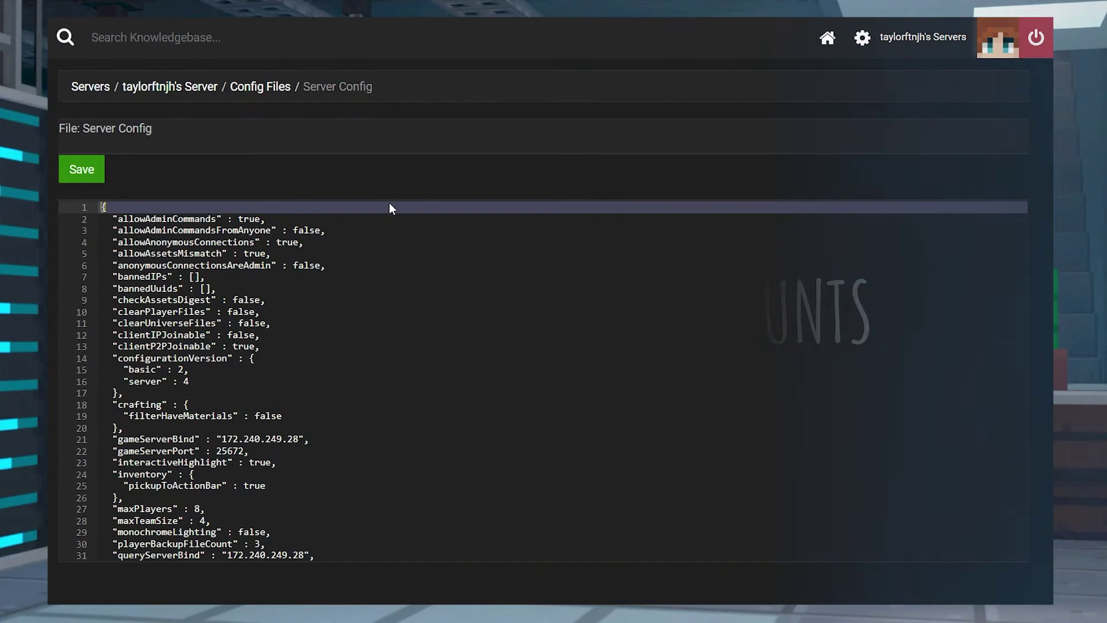
Select the serverUsers block holding the Username2 and Username3 non-admin entries and save the config
scroll(549, 342, "down", 5)
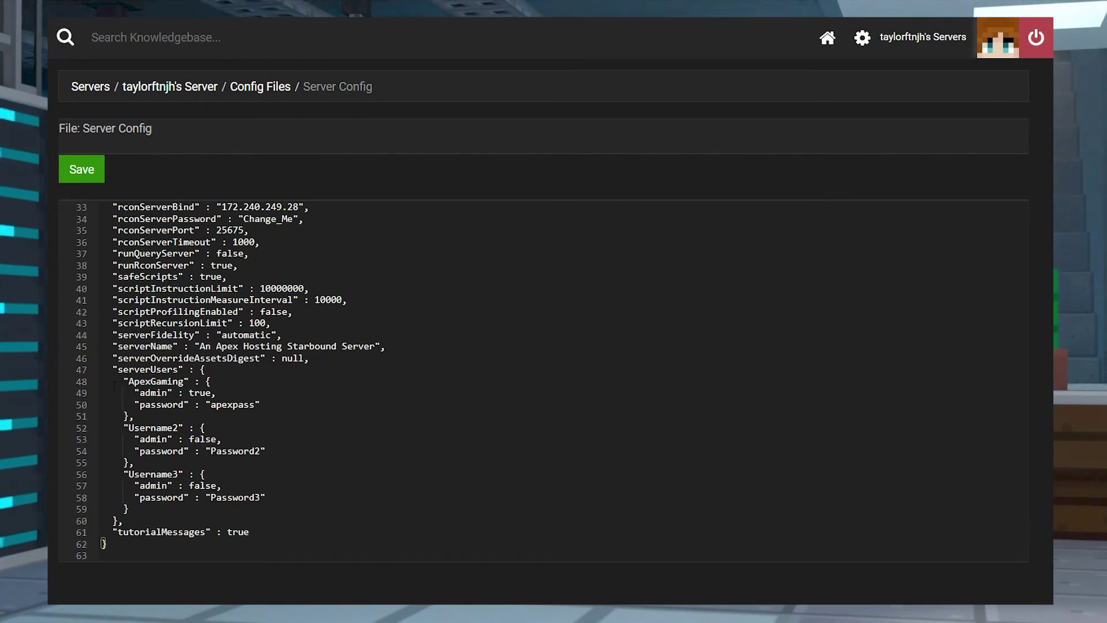
left_click_drag(100, 374, 451, 519)
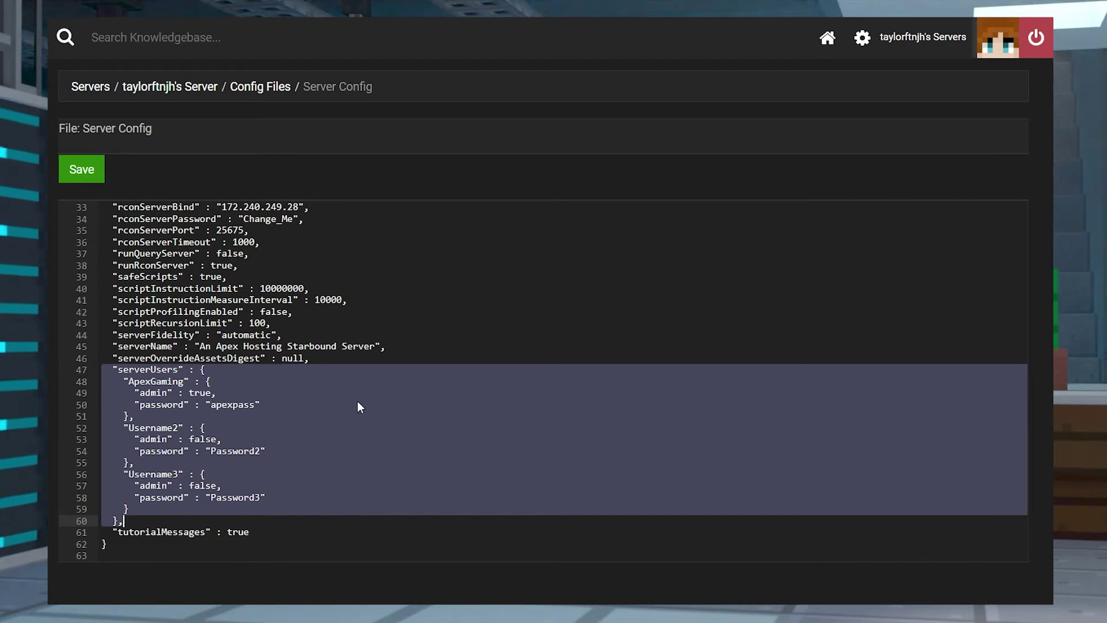
left_click(80, 172)
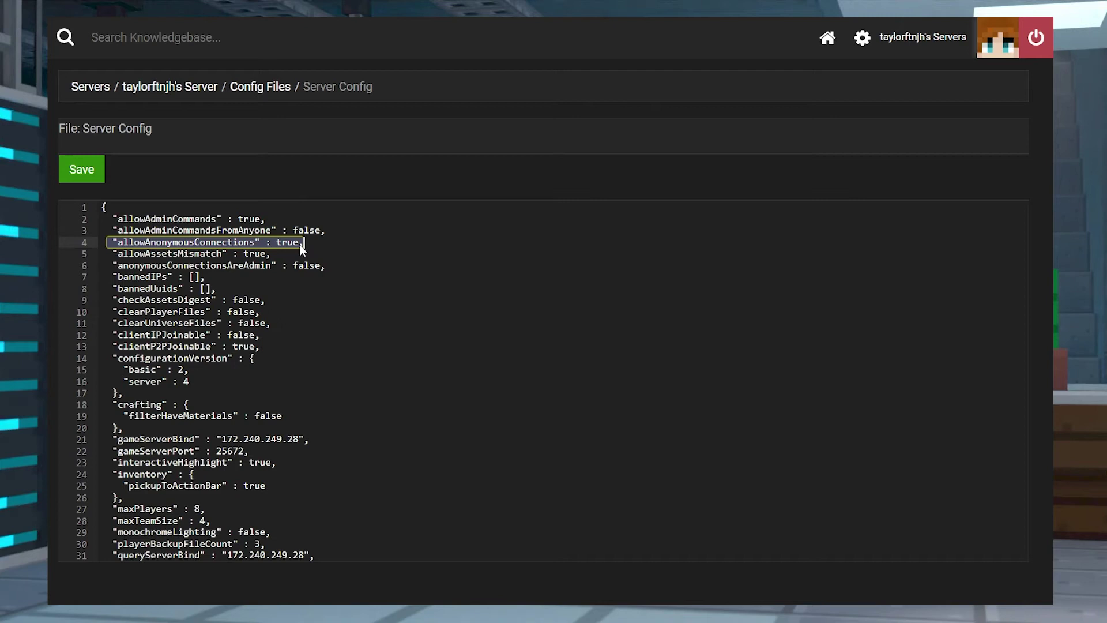
Change allowAnonymousConnections on line 4 from true to false and save the config
left_click(300, 242)
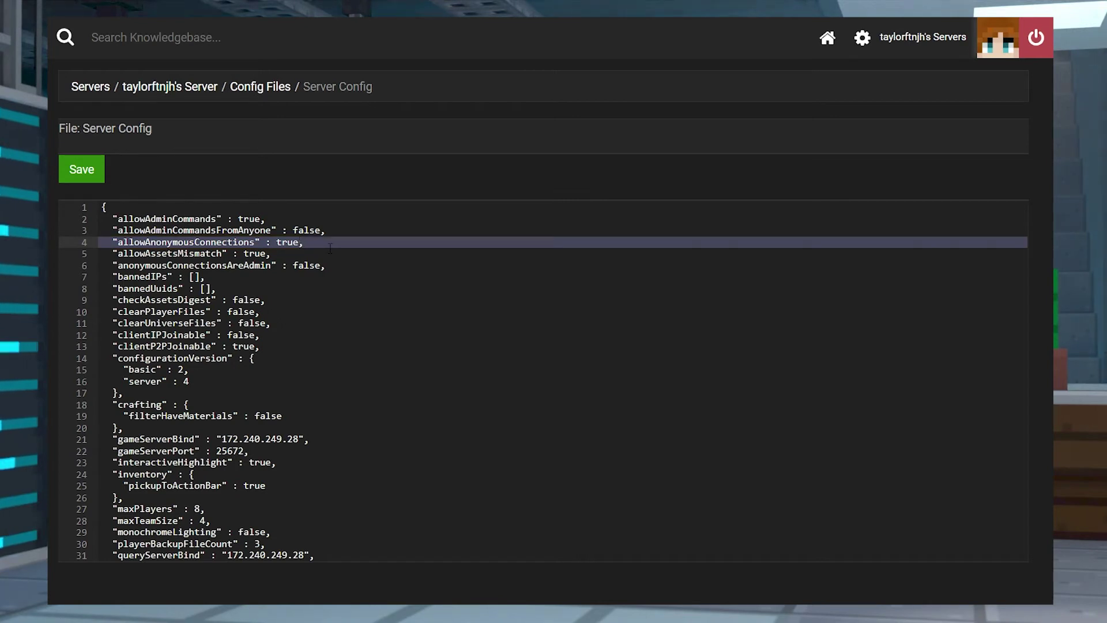
key("BackSpace")
key("BackSpace")
key("BackSpace")
key("BackSpace")
type("false")
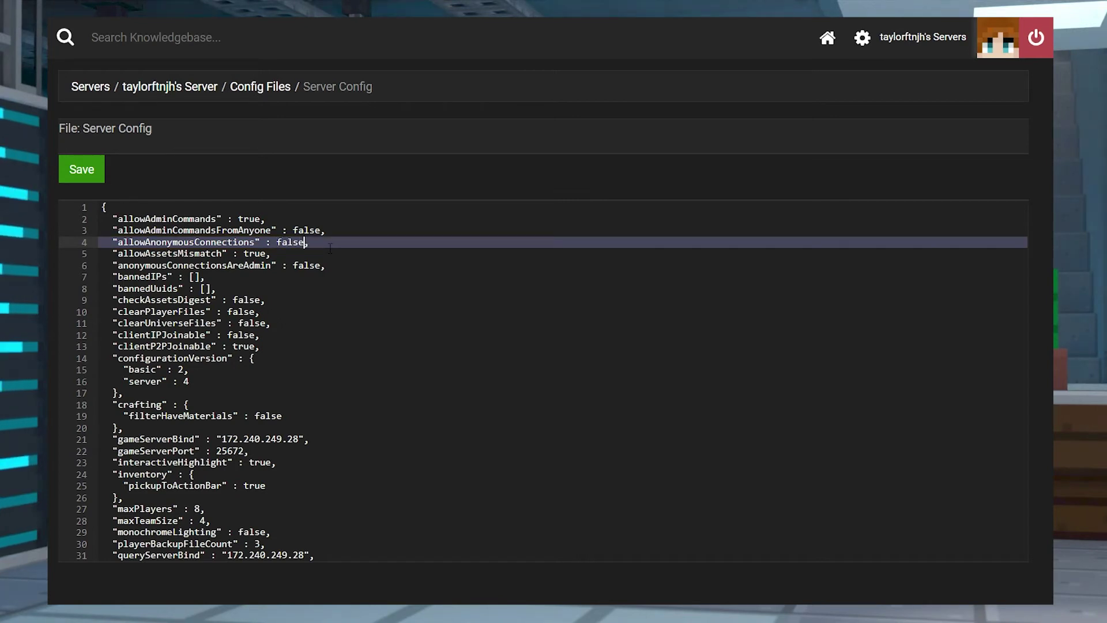
left_click(84, 167)
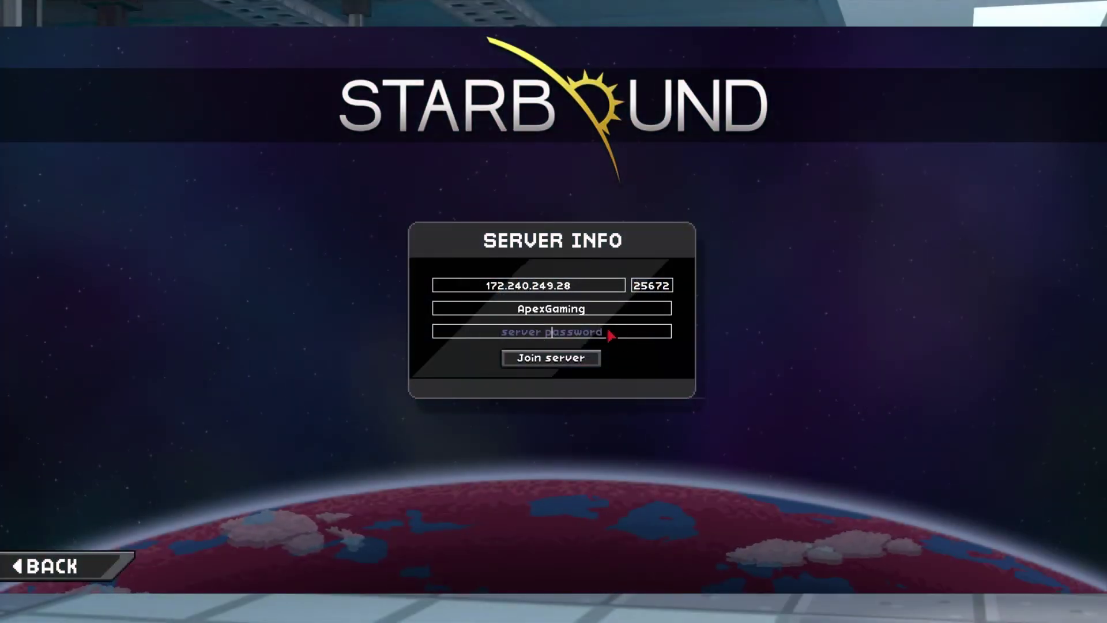
Enter the admin account name and password, join the server, and walk out of the teleporter
type("apexpass")
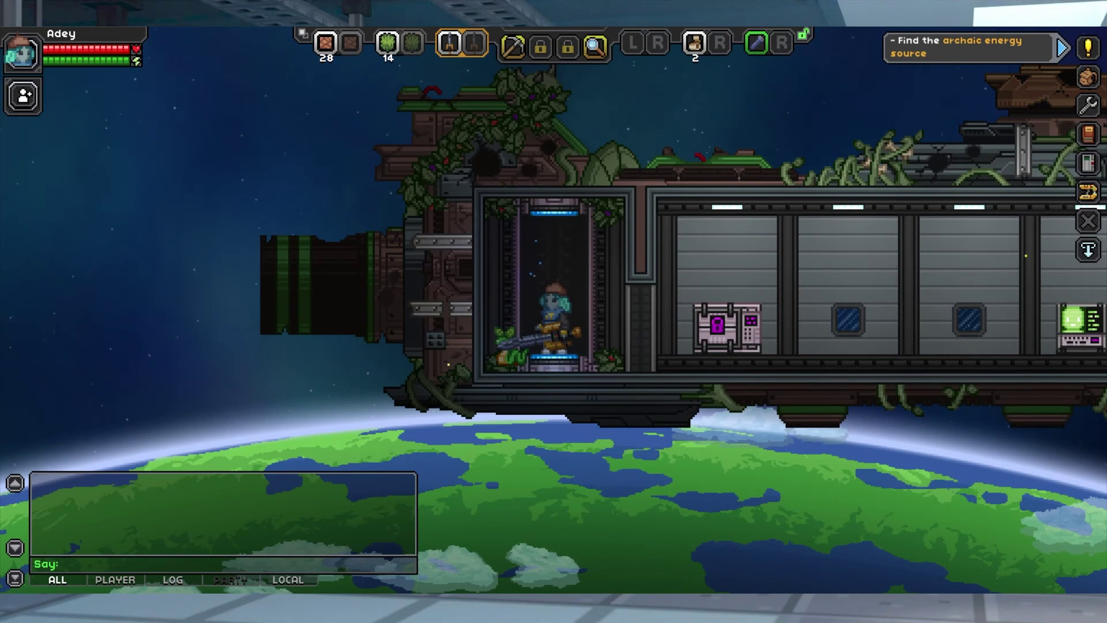
key("d")
key("d")
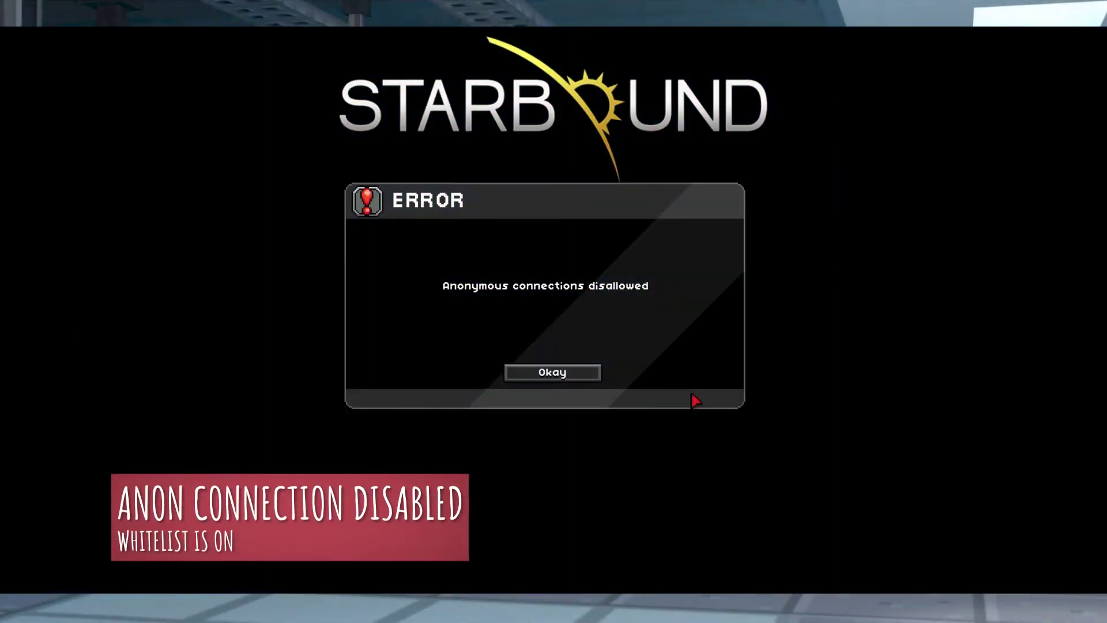
Dismiss the 'Anonymous connections disallowed' error, reselect the character, and enter the account name in Server Info
left_click(587, 375)
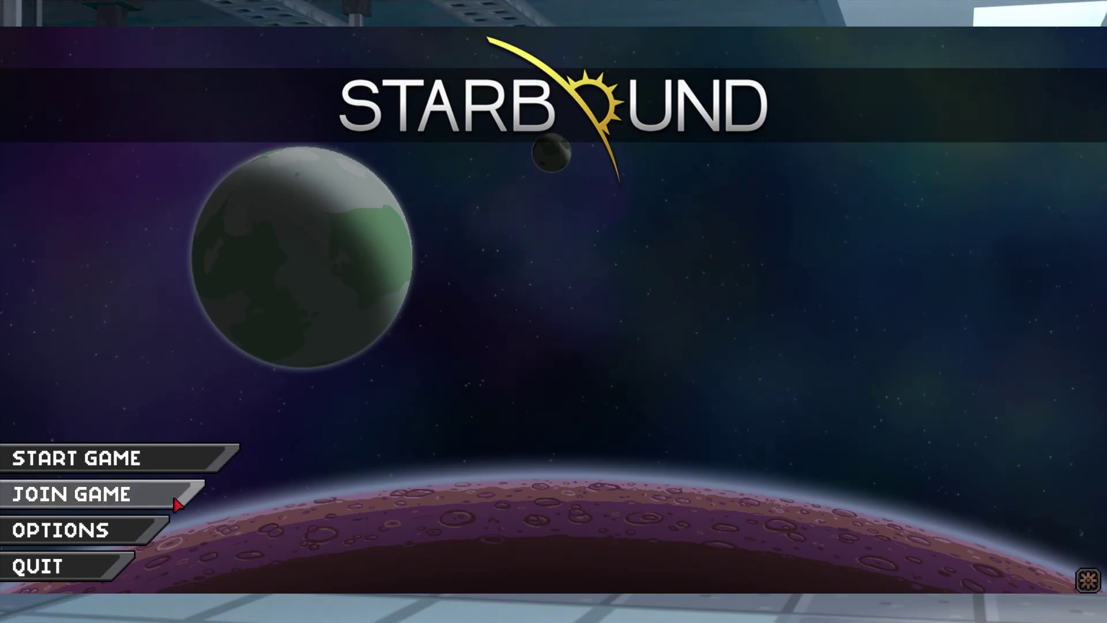
left_click(155, 501)
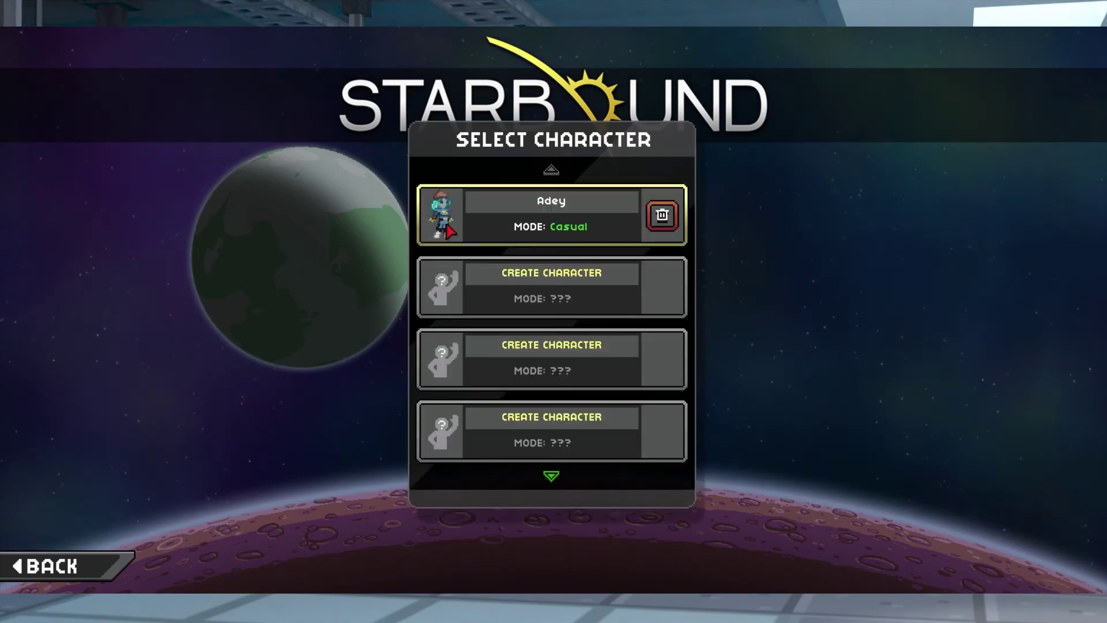
left_click(528, 228)
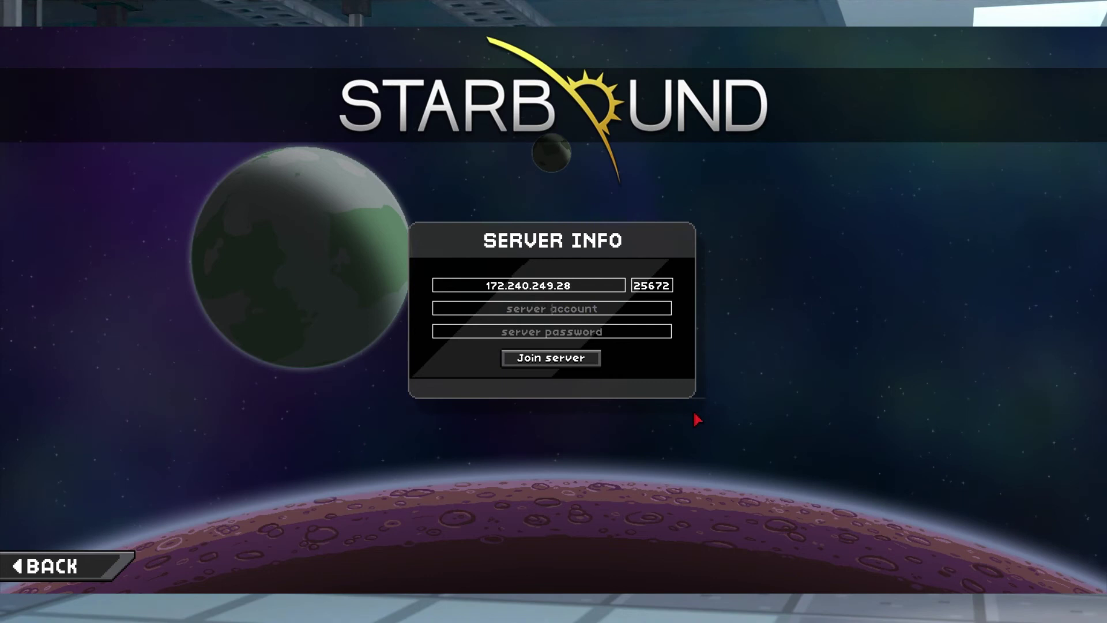
type("ApexGaming")
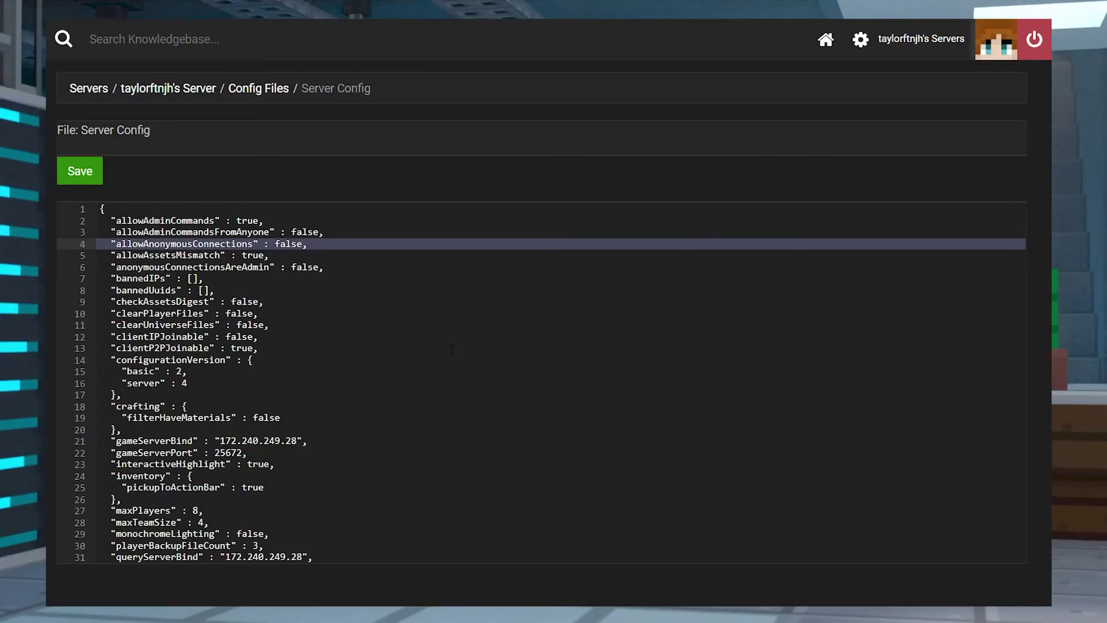
Change allowAnonymousConnections on line 4 from false to true and save the config
key("BackSpace")
key("BackSpace")
key("BackSpace")
key("BackSpace")
key("BackSpace")
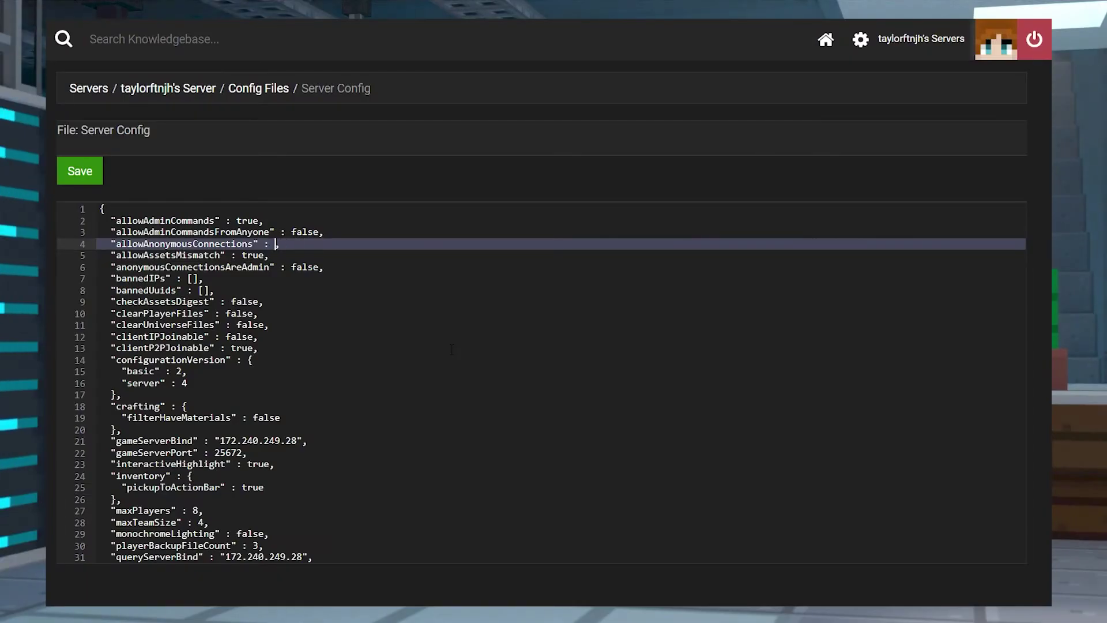
type("true")
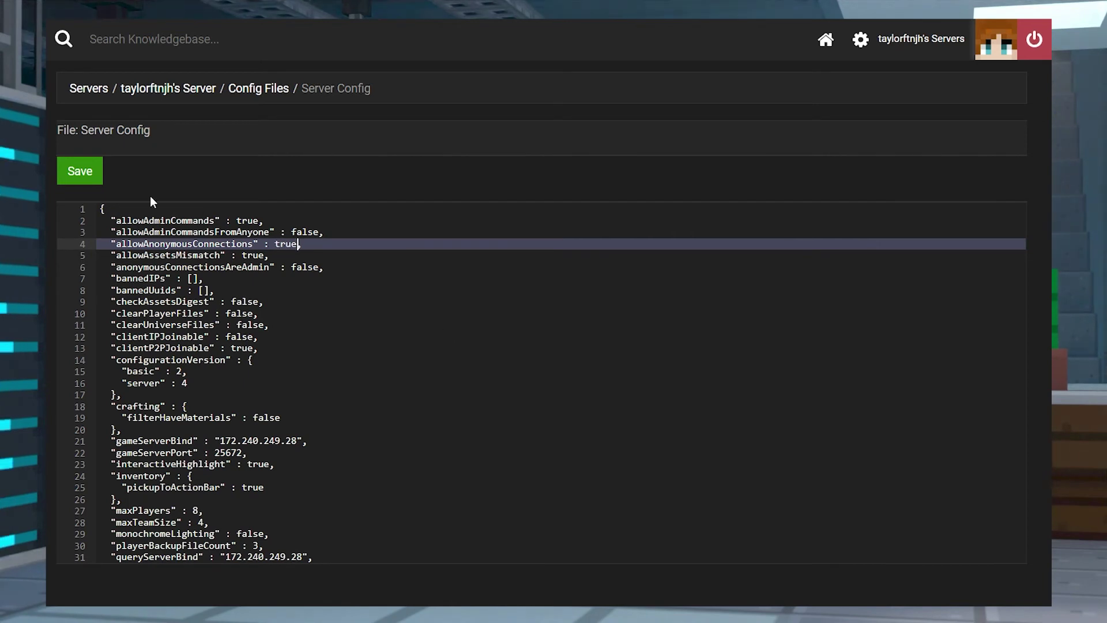
left_click(95, 178)
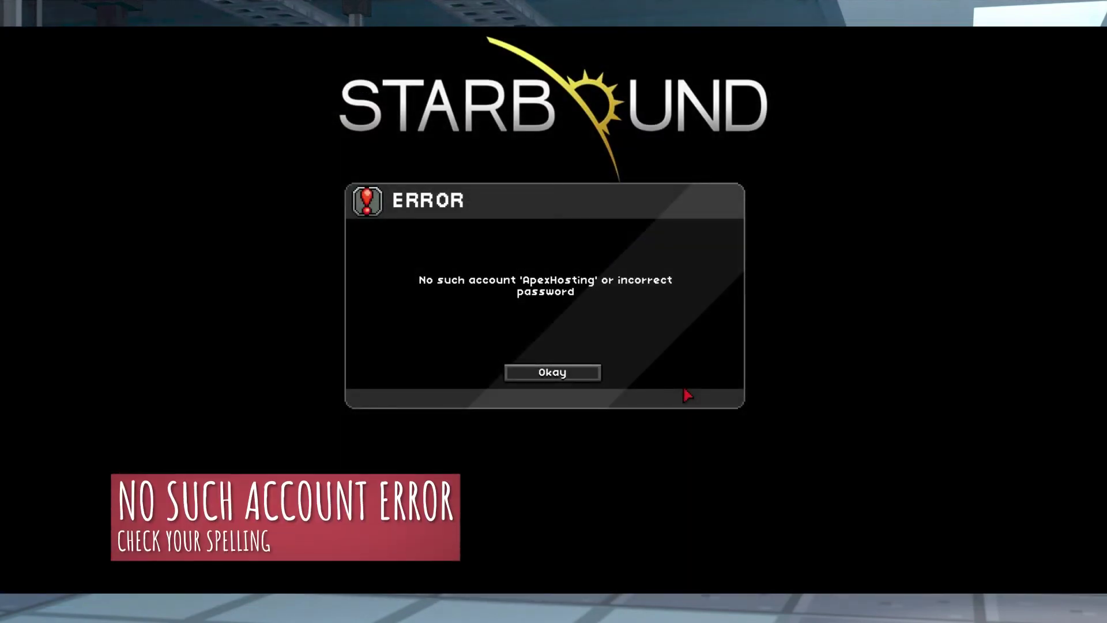
Dismiss the account error and join with the existing character, leaving account and password blank
left_click(569, 374)
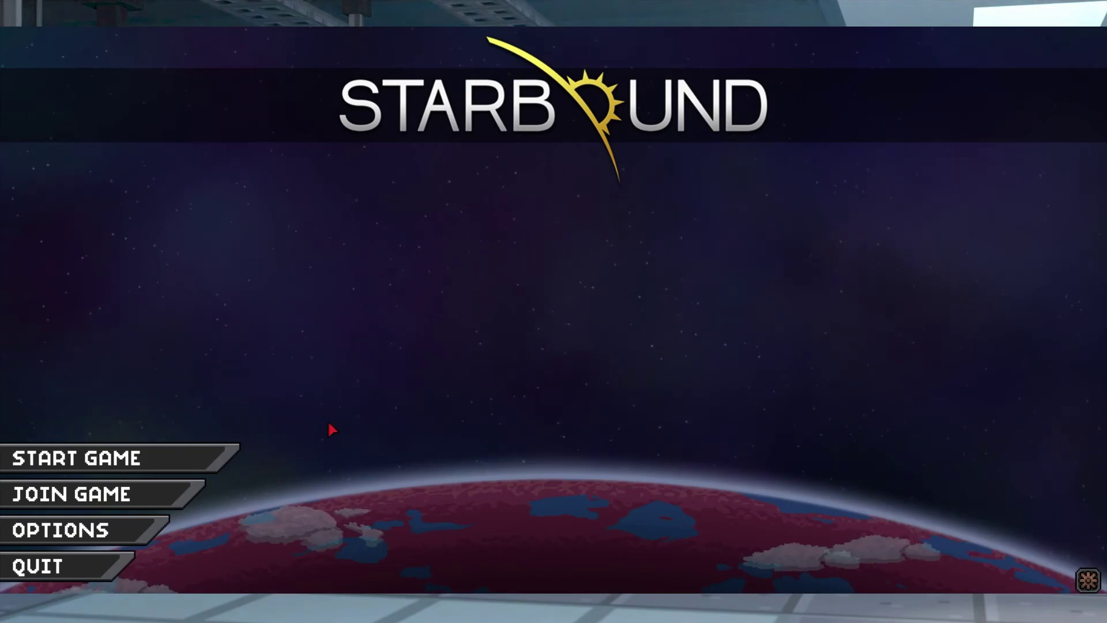
left_click(194, 503)
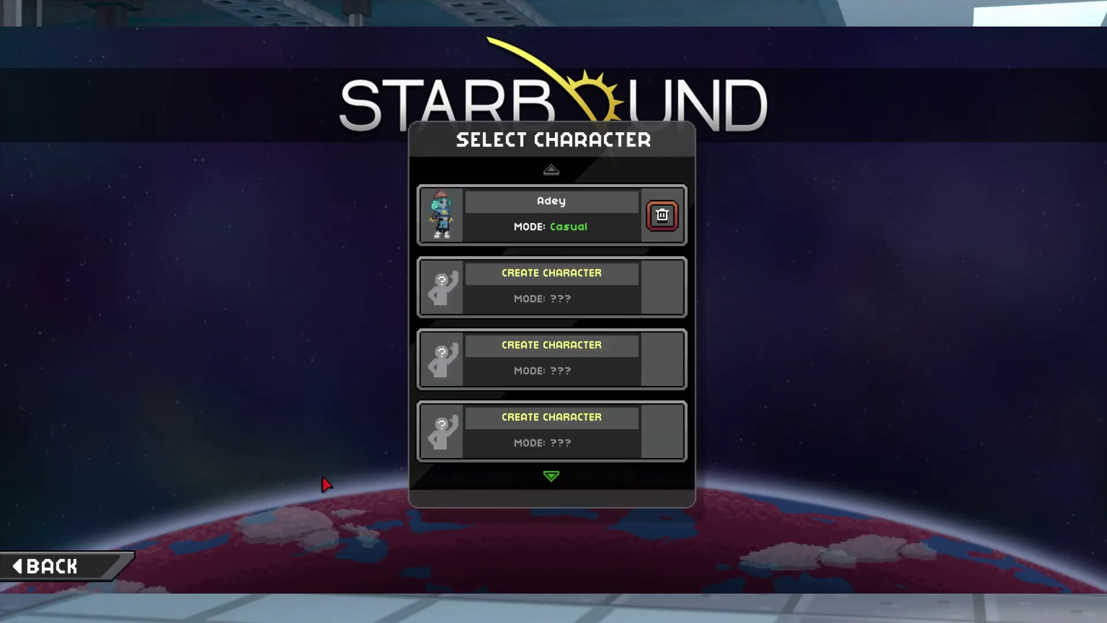
left_click(440, 207)
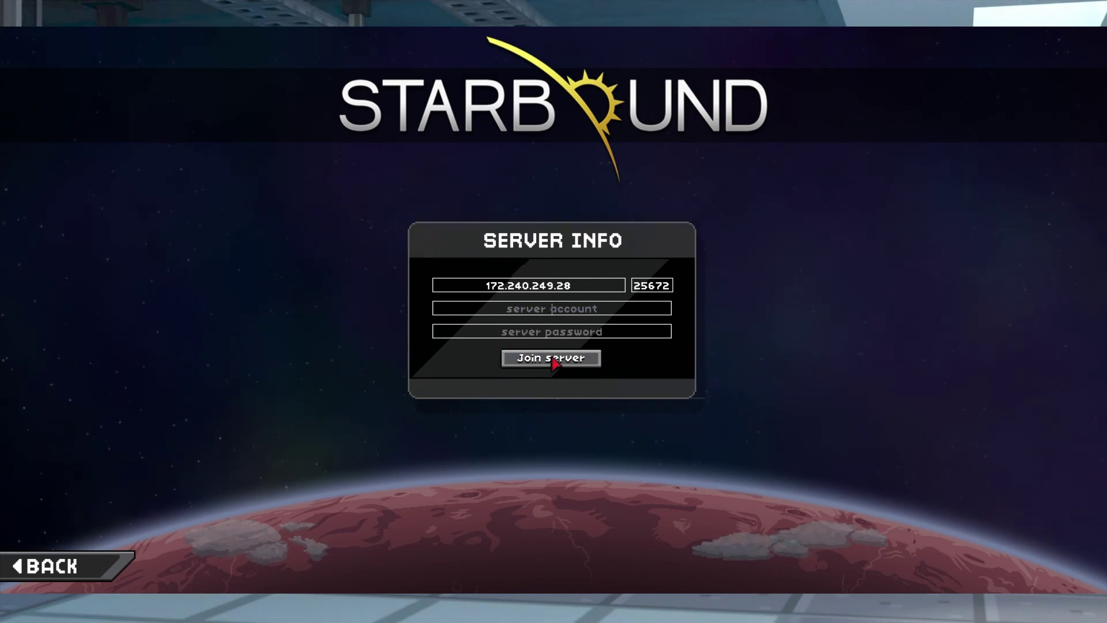
left_click(577, 362)
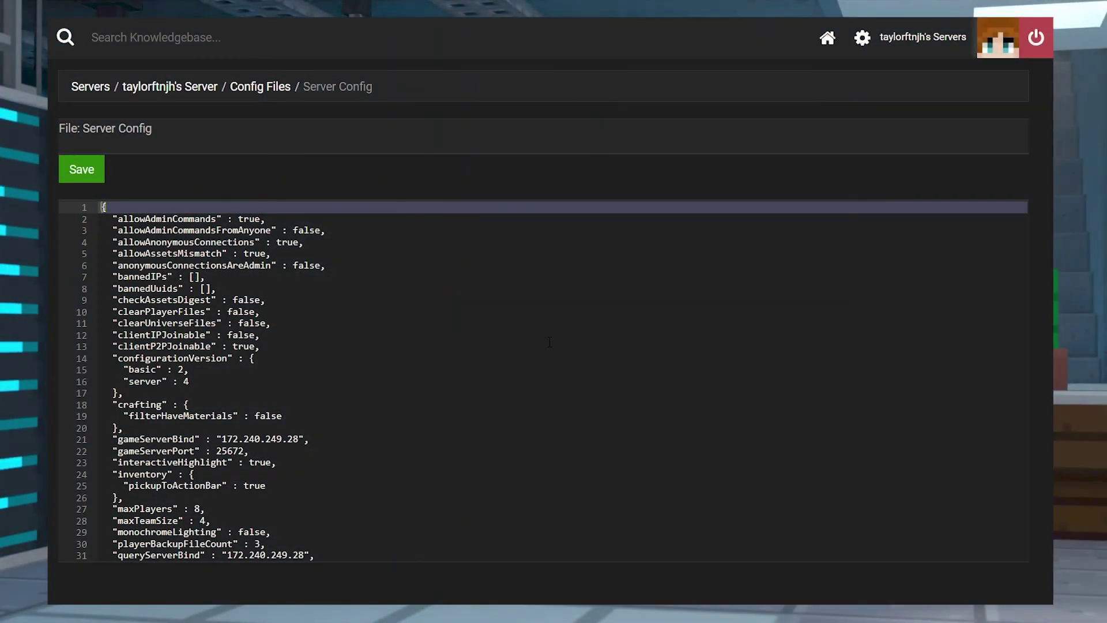
Scroll down the config and select lines 47–60, the serverUsers block
scroll(549, 342, "down", 6)
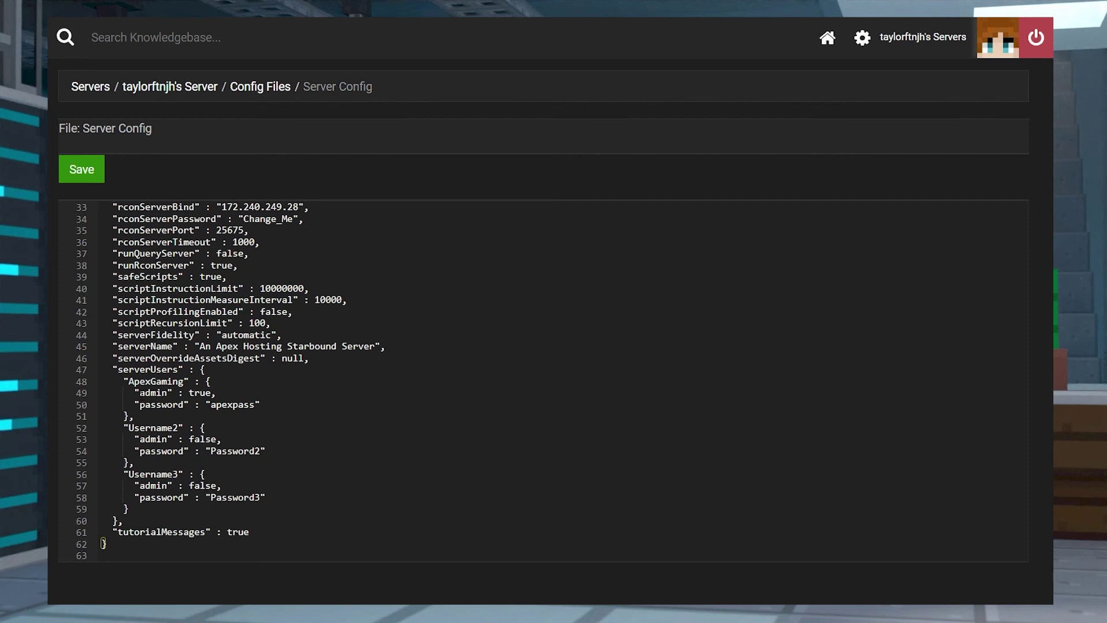
left_click_drag(100, 375, 448, 518)
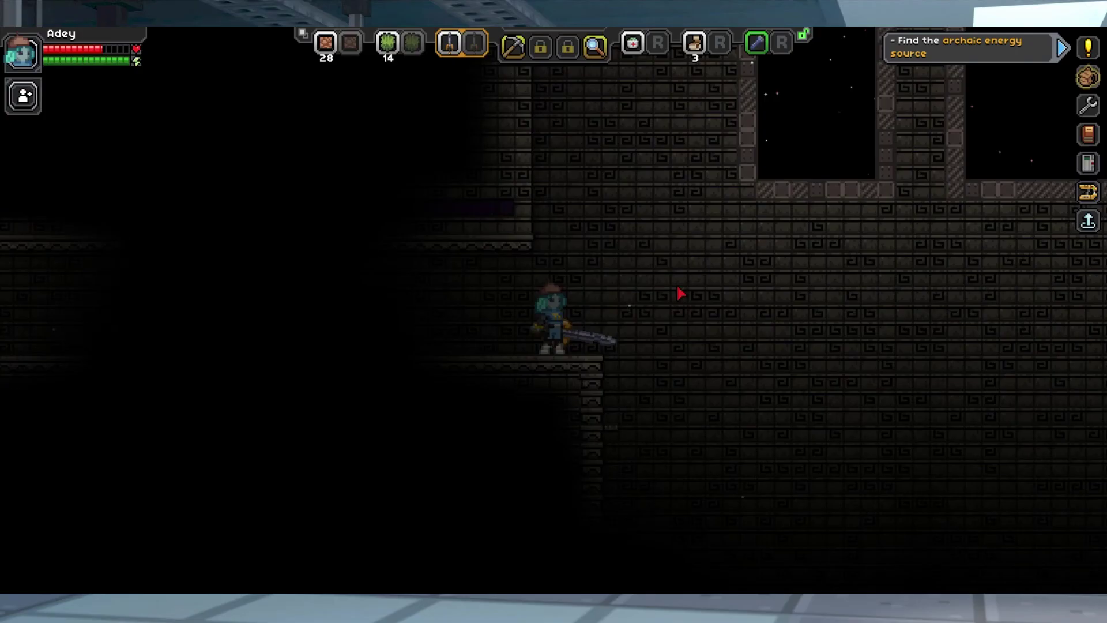
Run right through the ruins and down the stairs into the cave, then shoot the bats
key("d")
key("space")
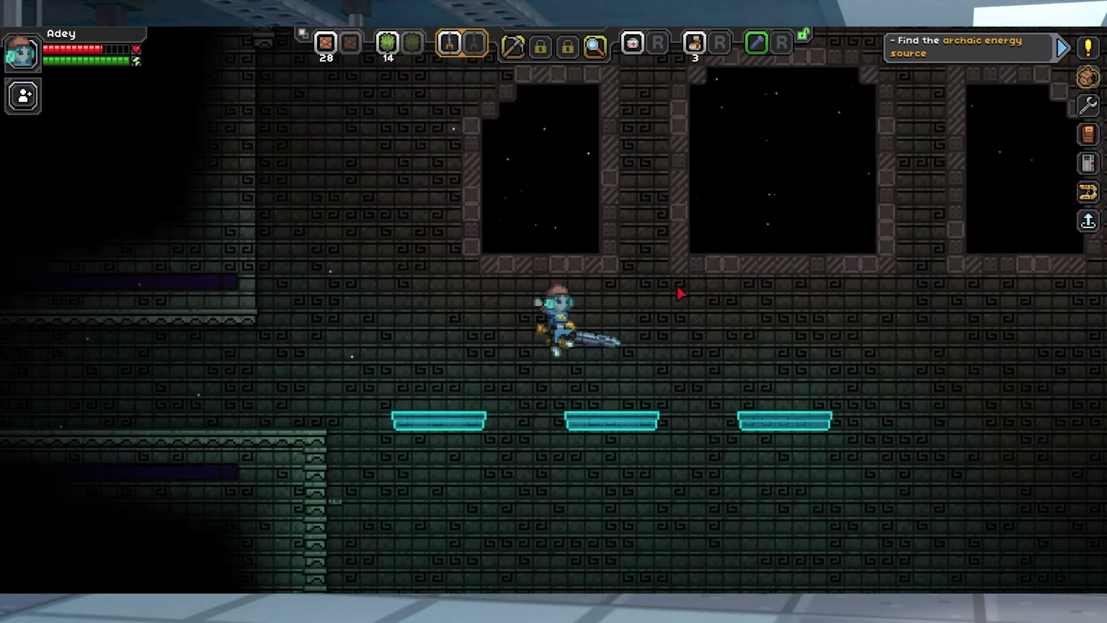
key("d")
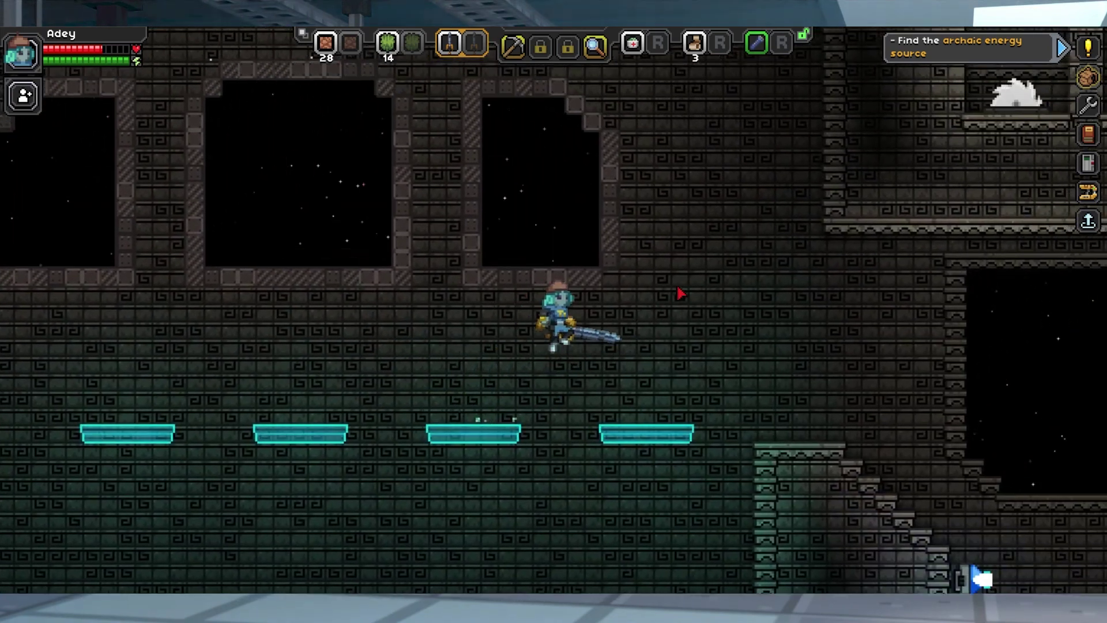
key("d")
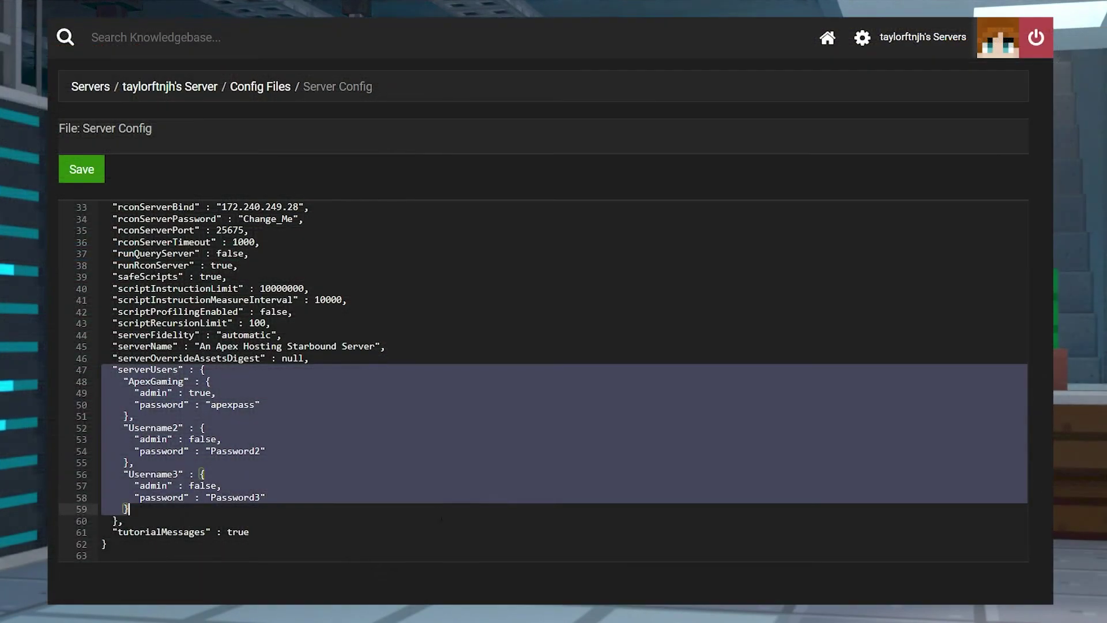
left_click_drag(451, 507, 451, 519)
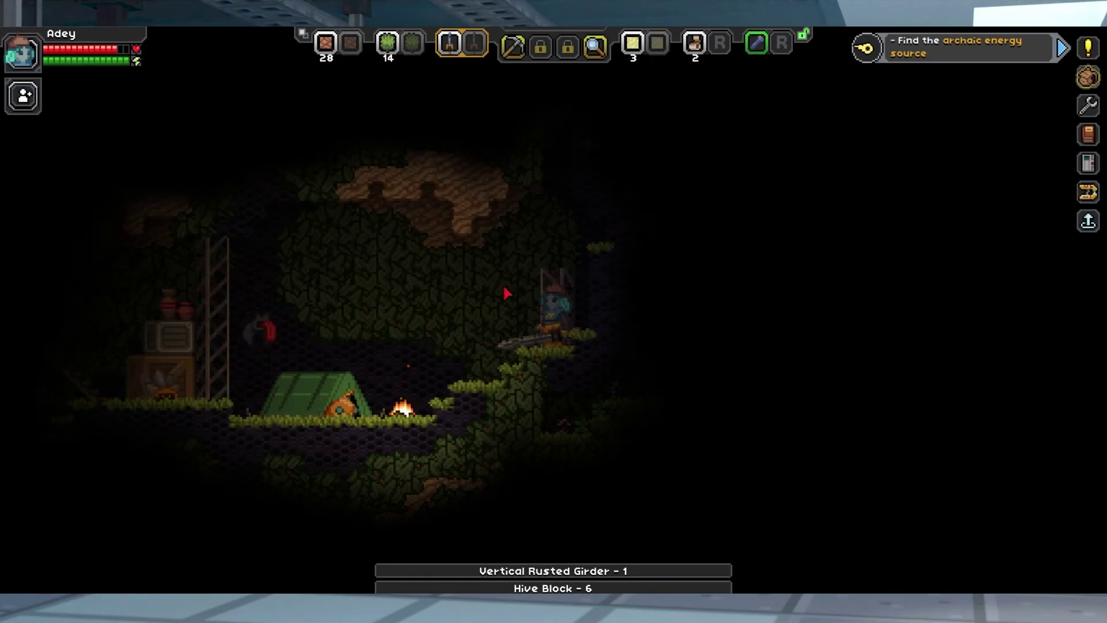
left_click(444, 377)
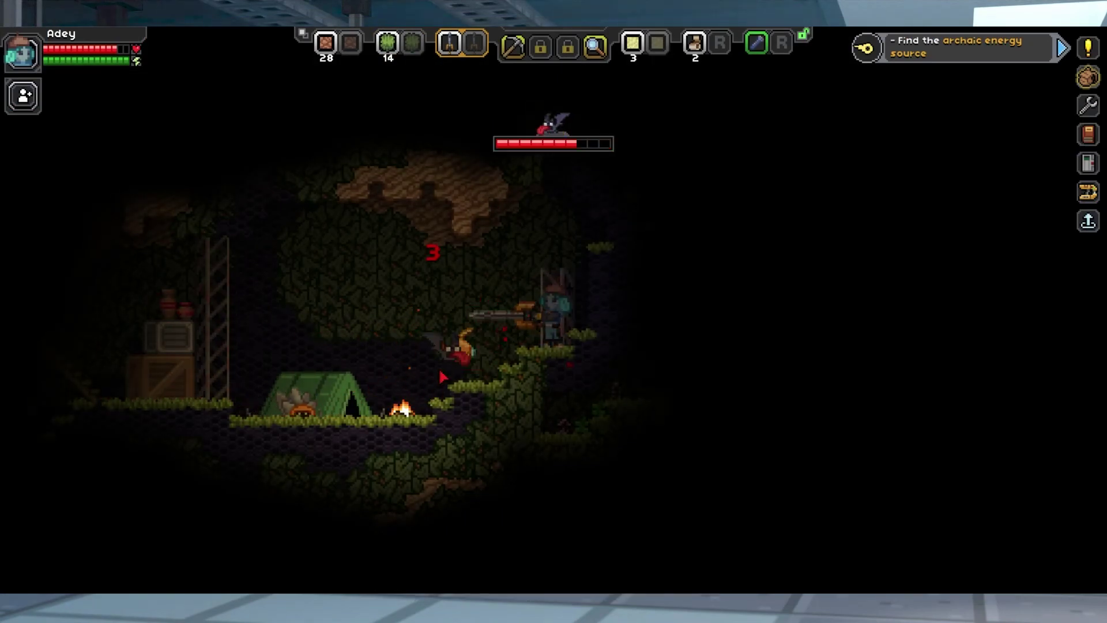